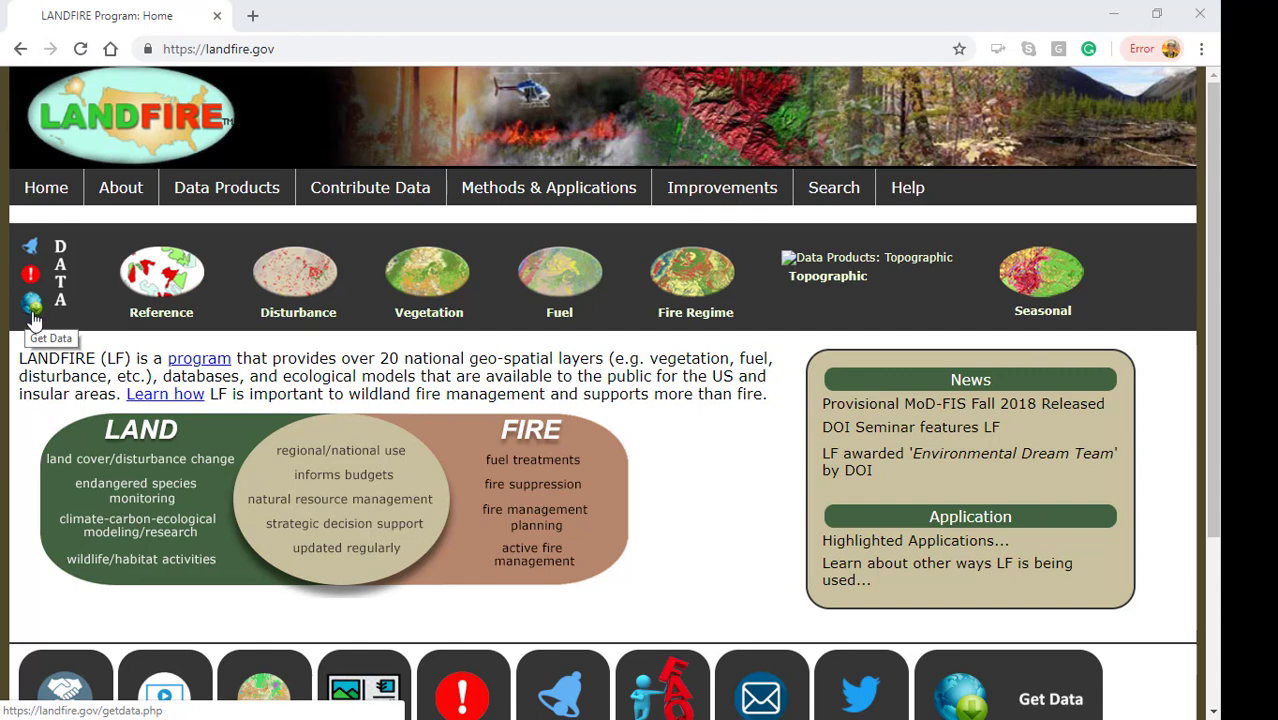
Step: Open the Data Distribution Site (DDS) map for an area of interest from the LANDFIRE Get Data page
left_click(34, 312)
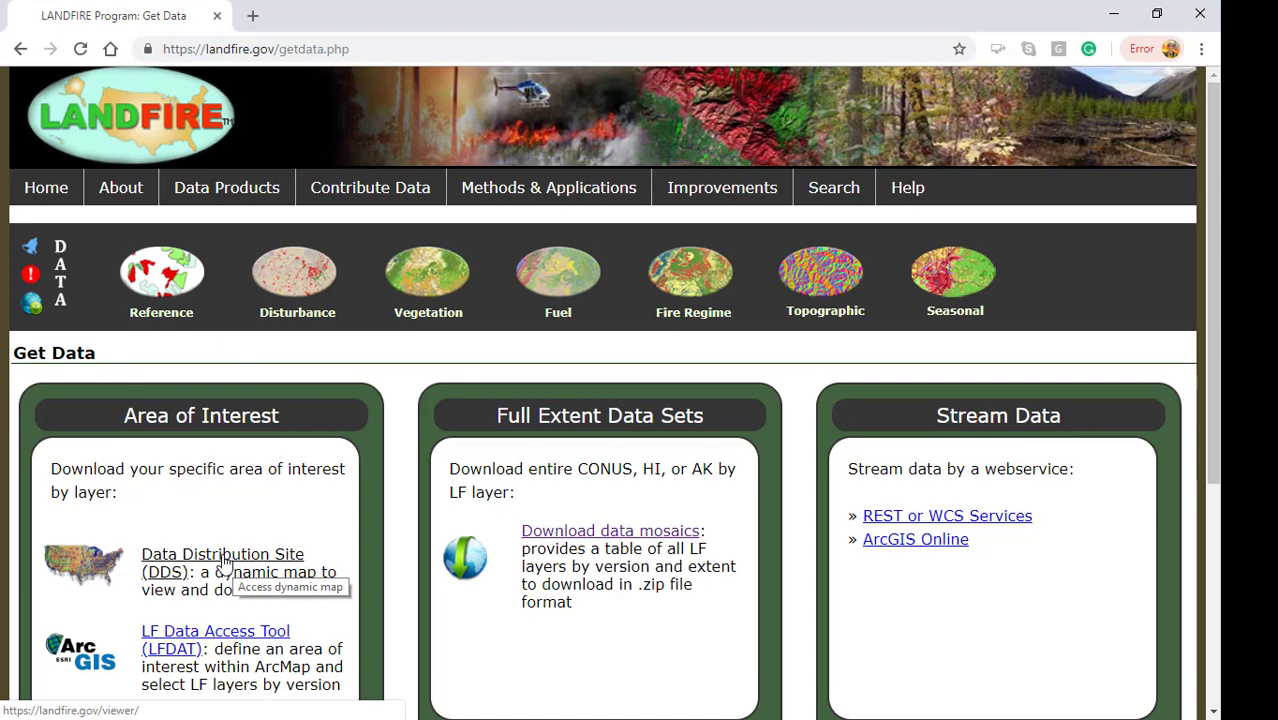
left_click(224, 563)
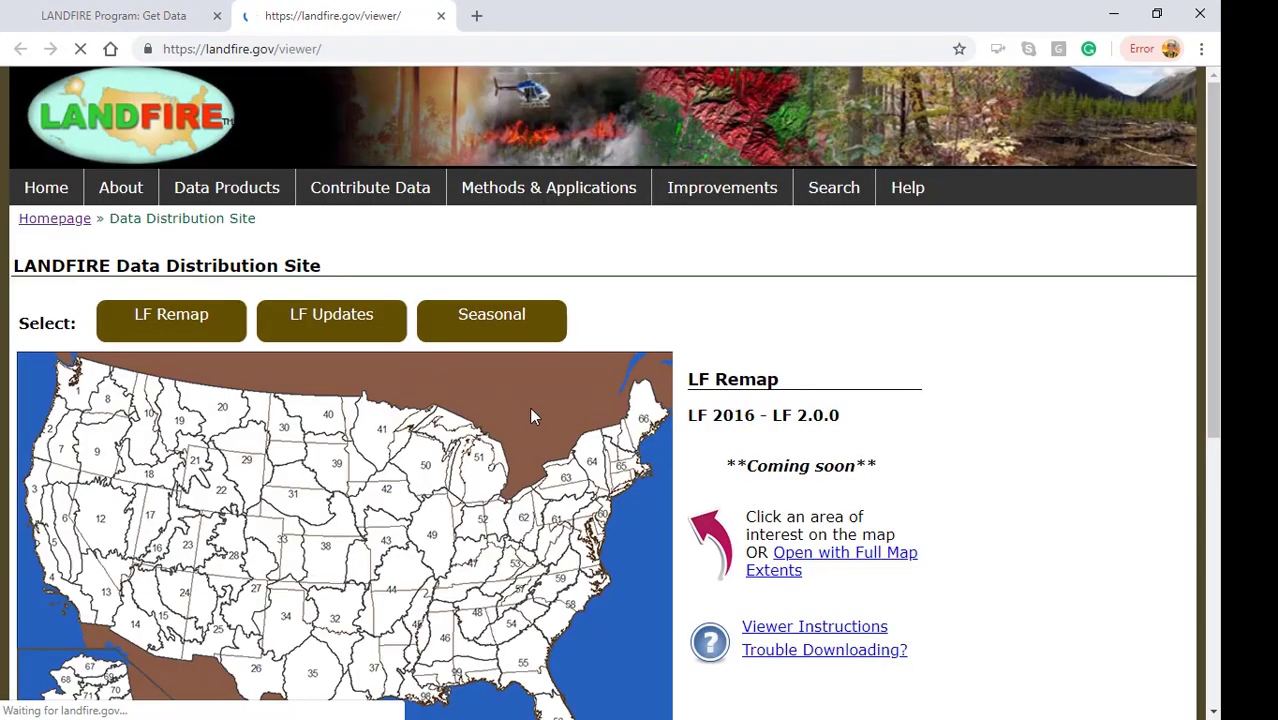
scroll(531, 415, "down", 1)
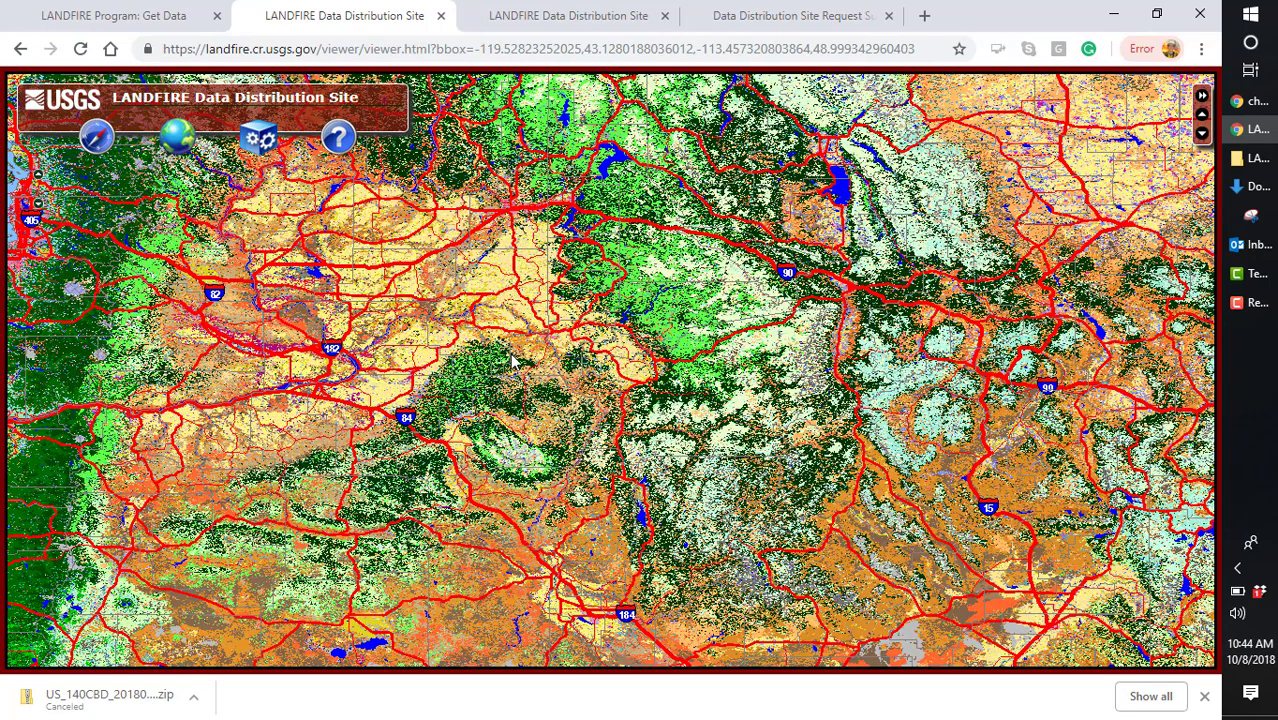
Step: Examine the map legends, including the US_140EVT vegetation classes, and close the legend display
left_click(174, 141)
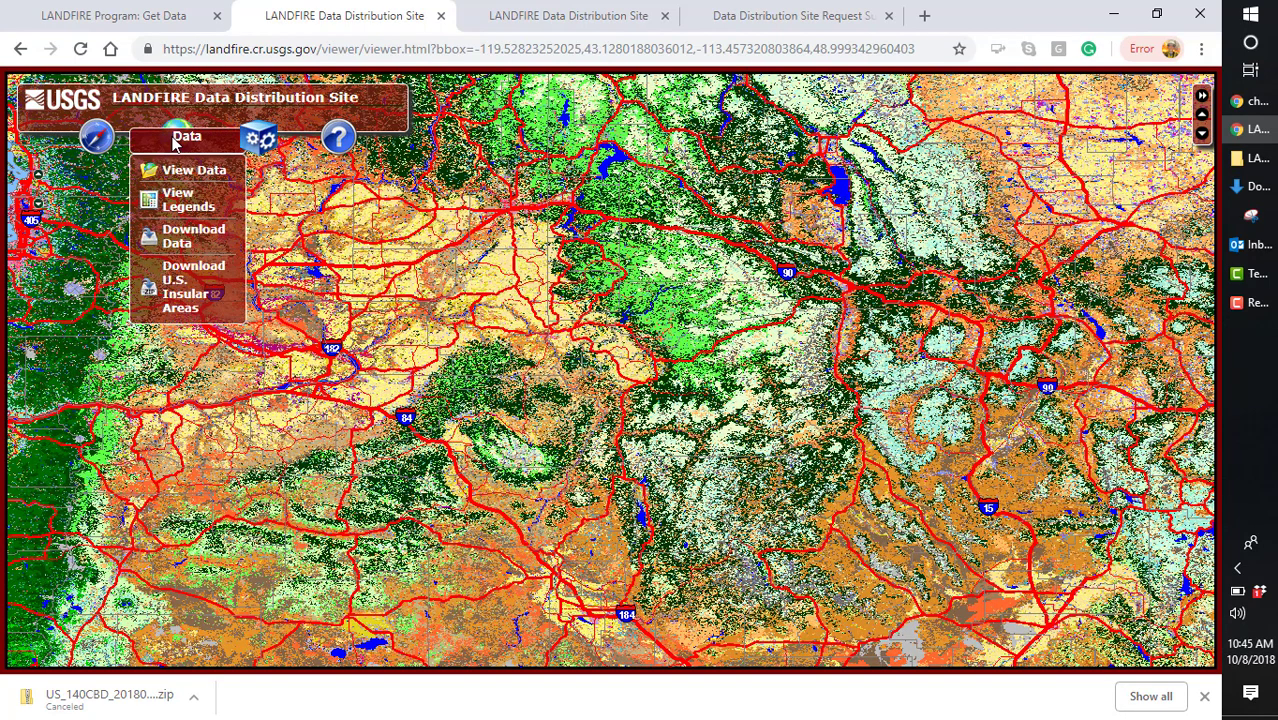
left_click(176, 202)
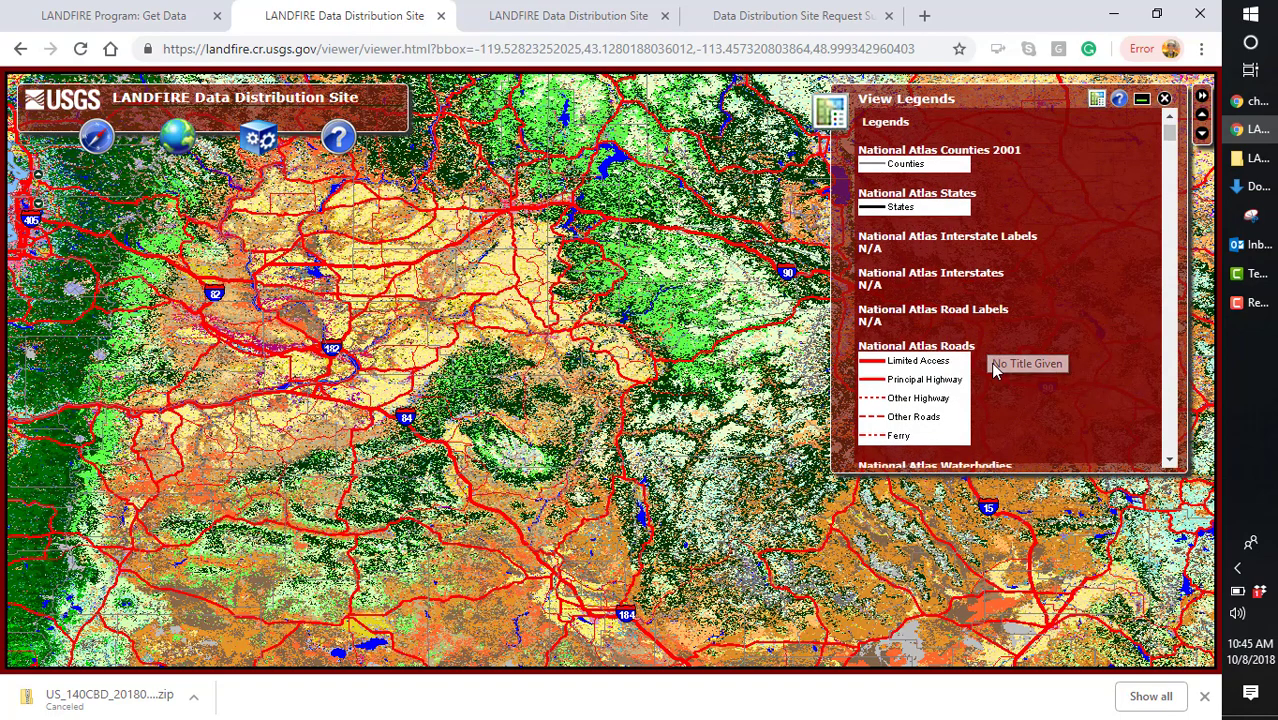
scroll(993, 370, "down", 5)
scroll(993, 370, "down", 5)
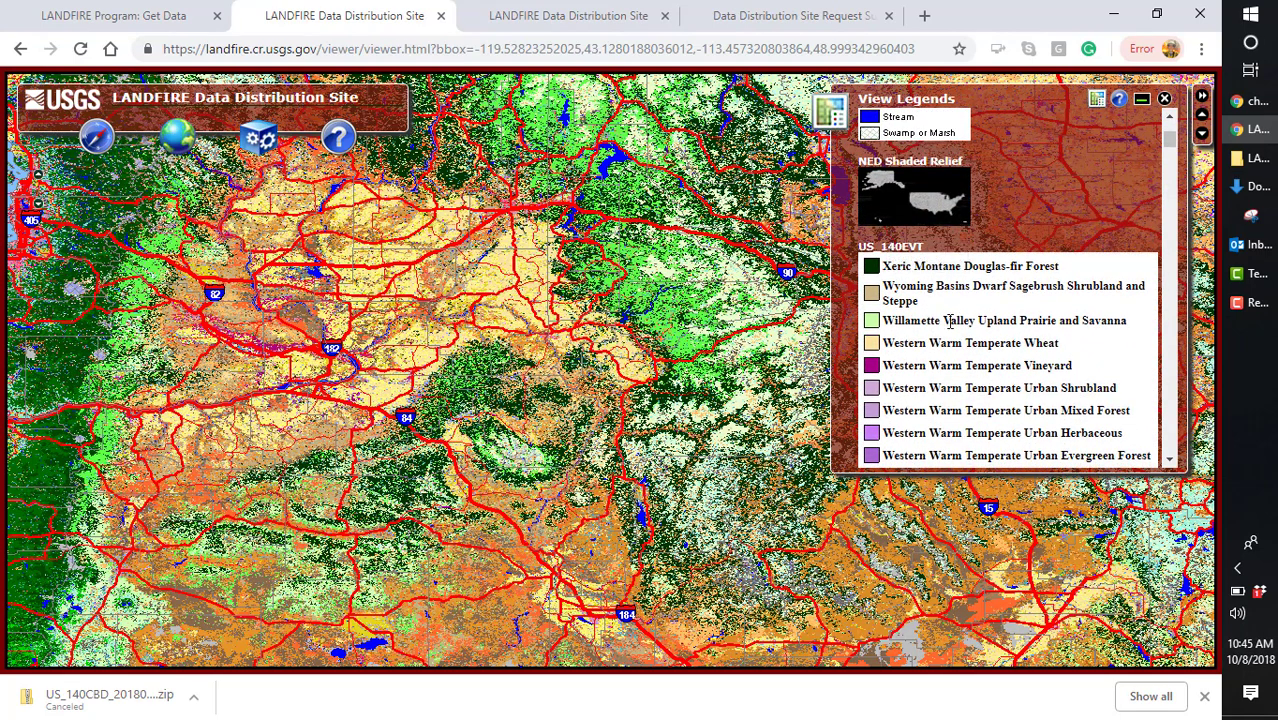
left_click(1164, 98)
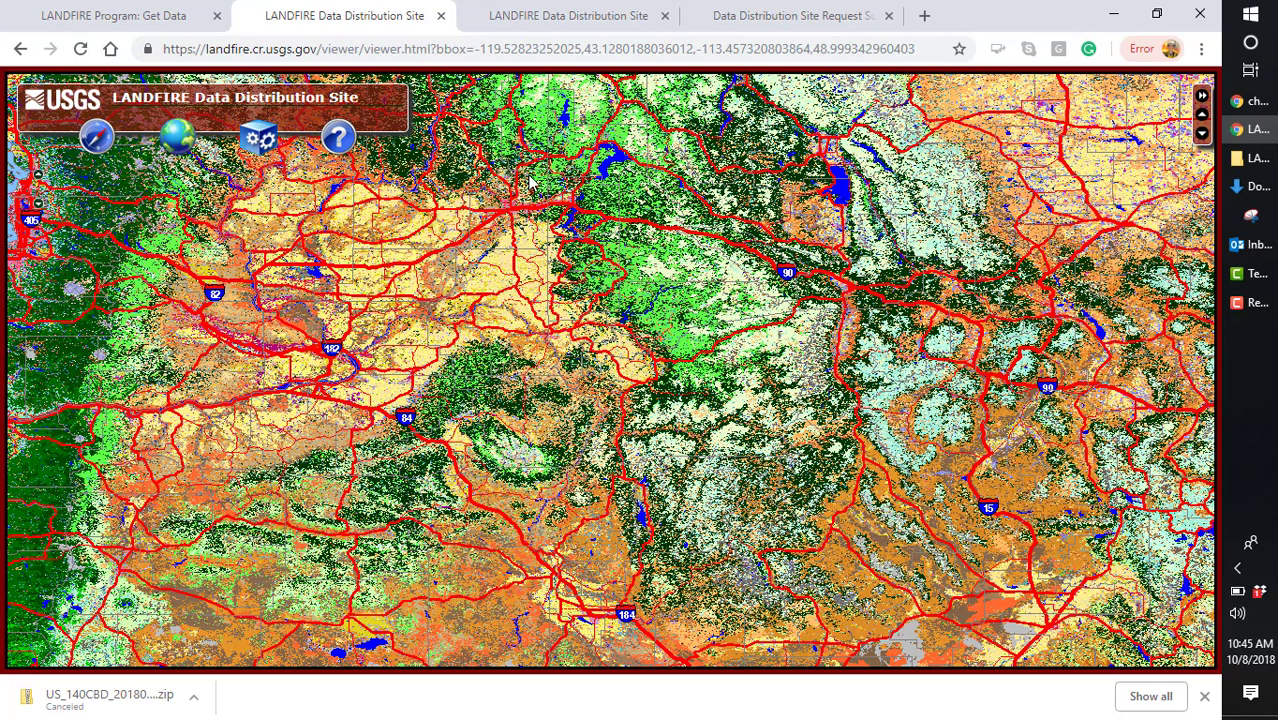
Step: Review the data layers available for viewing under LF2014 (LF_140) and close the layer list
left_click(176, 140)
left_click(182, 172)
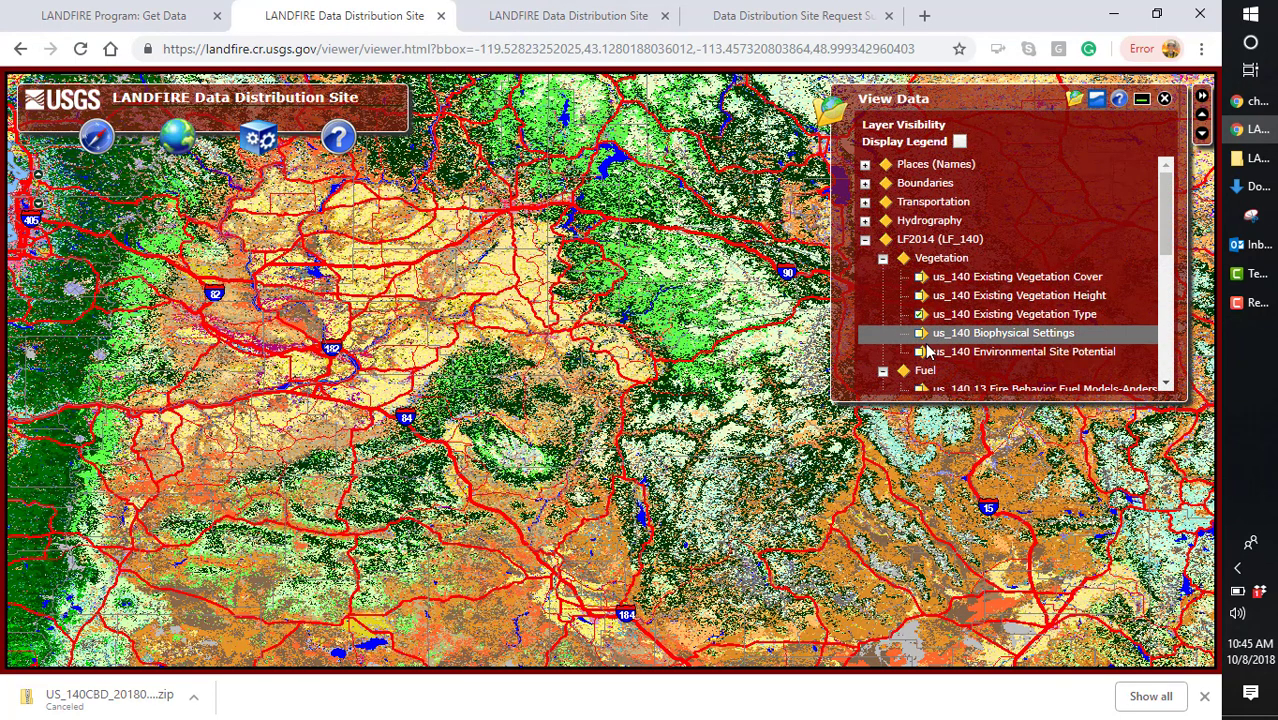
scroll(925, 345, "down", 2)
scroll(960, 300, "up", 1)
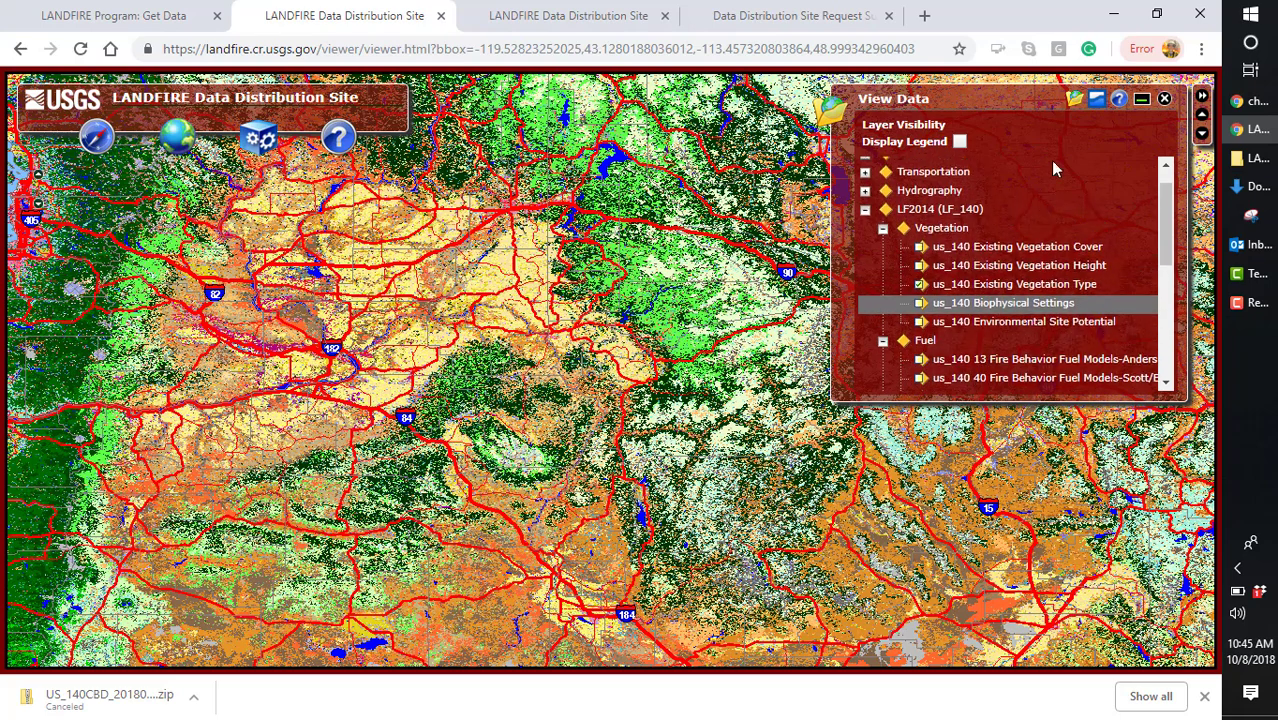
left_click(1165, 101)
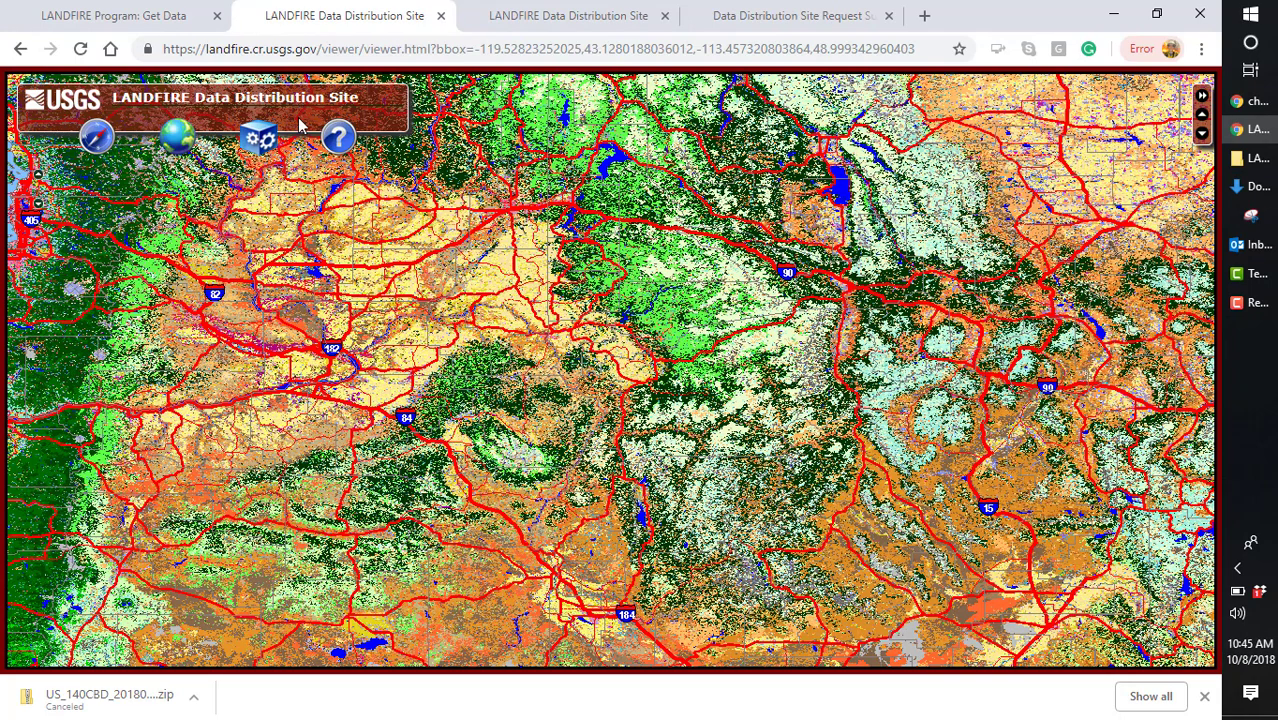
Step: In the download data list, select the LF2014 40 Fire Behavior Fuel Models-Scott/Burgan and Forest Canopy Bulk Density, Height, Cover and Base Height layers
mouse_move(173, 140)
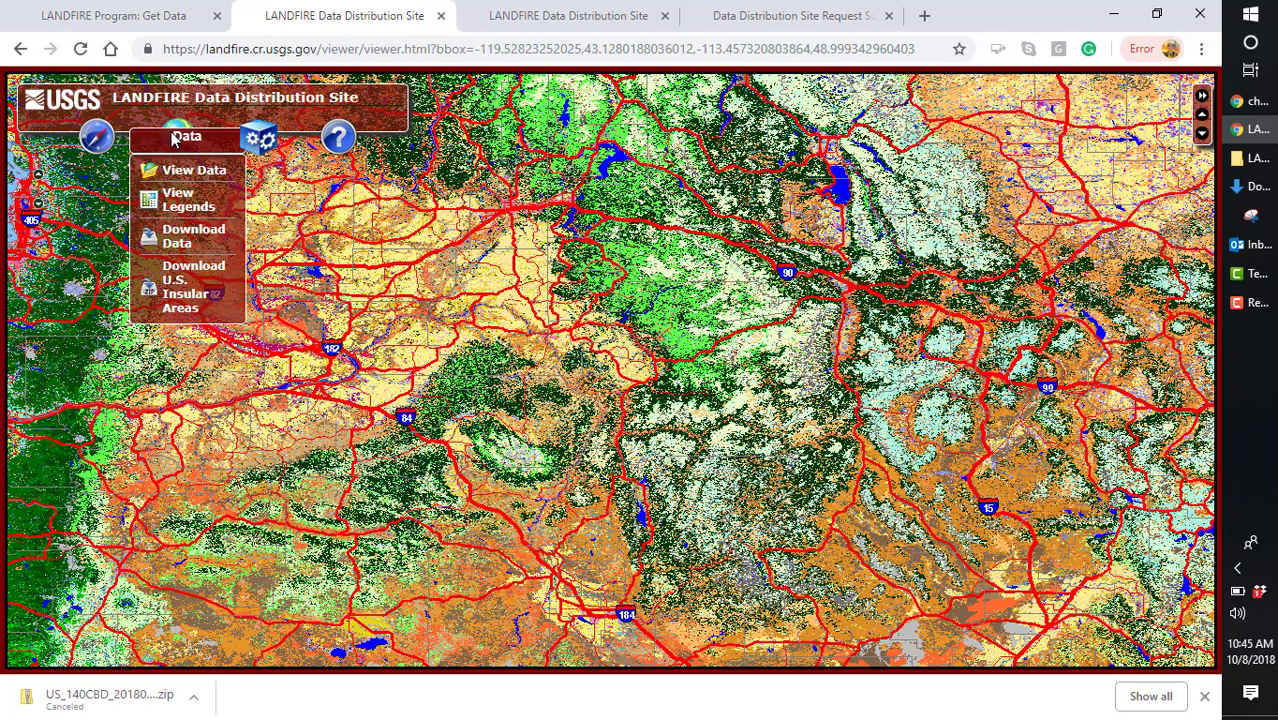
left_click(192, 244)
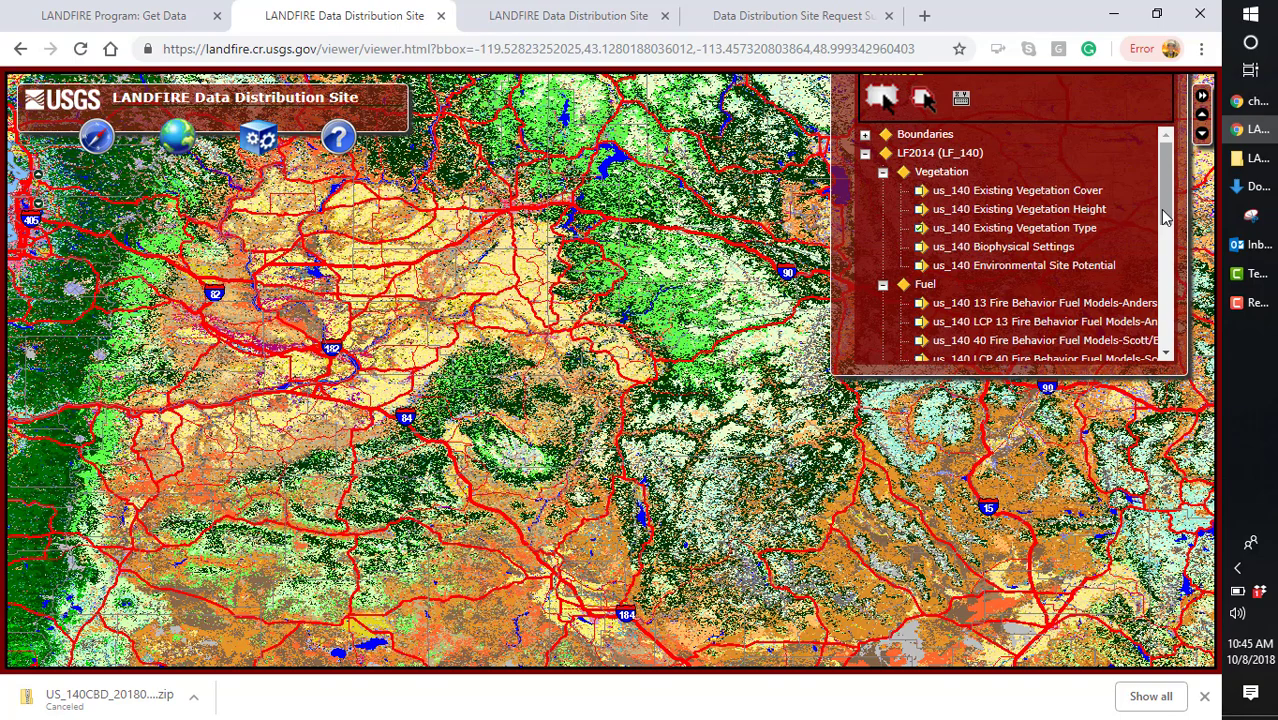
scroll(1163, 215, "down", 1)
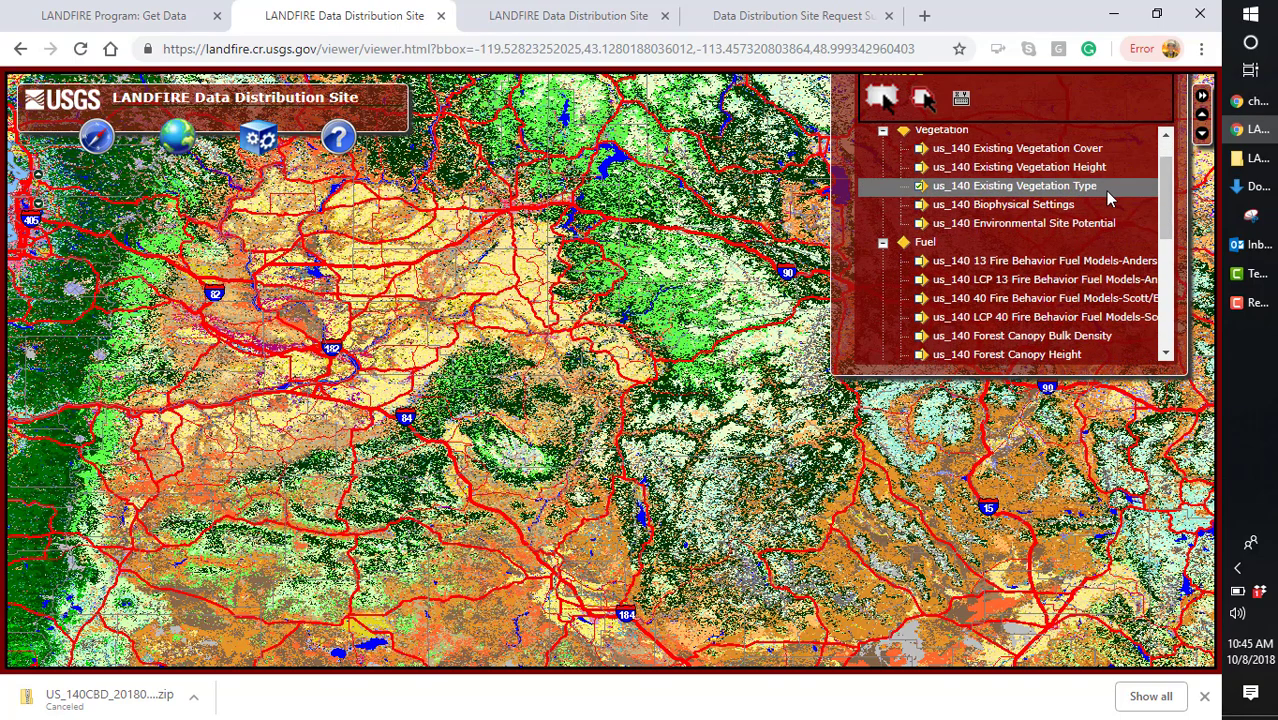
left_click_drag(1170, 231, 1170, 251)
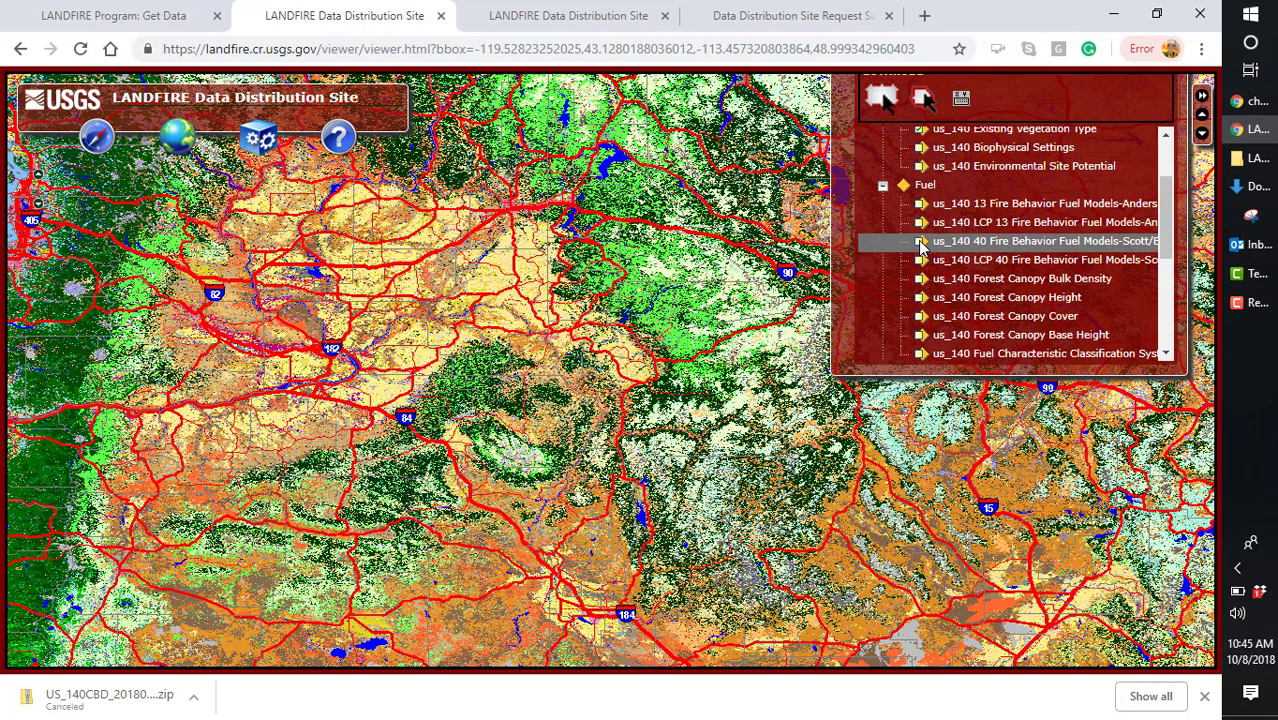
left_click(921, 242)
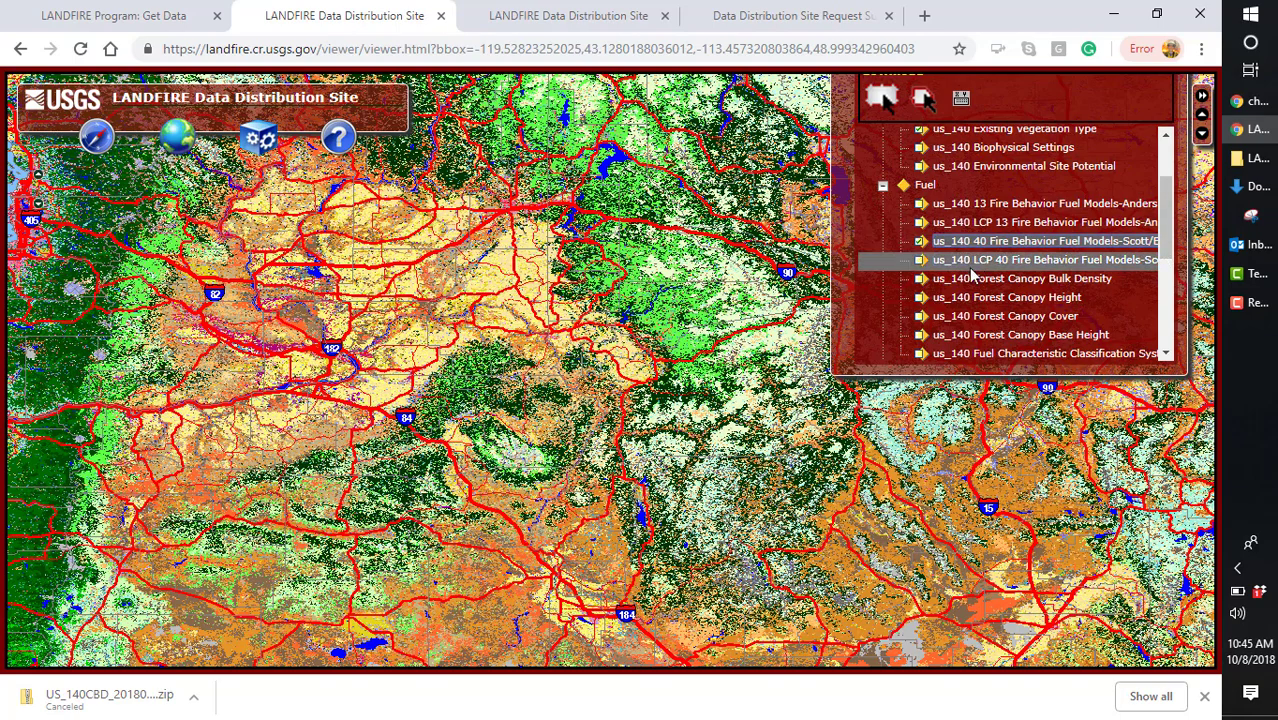
left_click(920, 278)
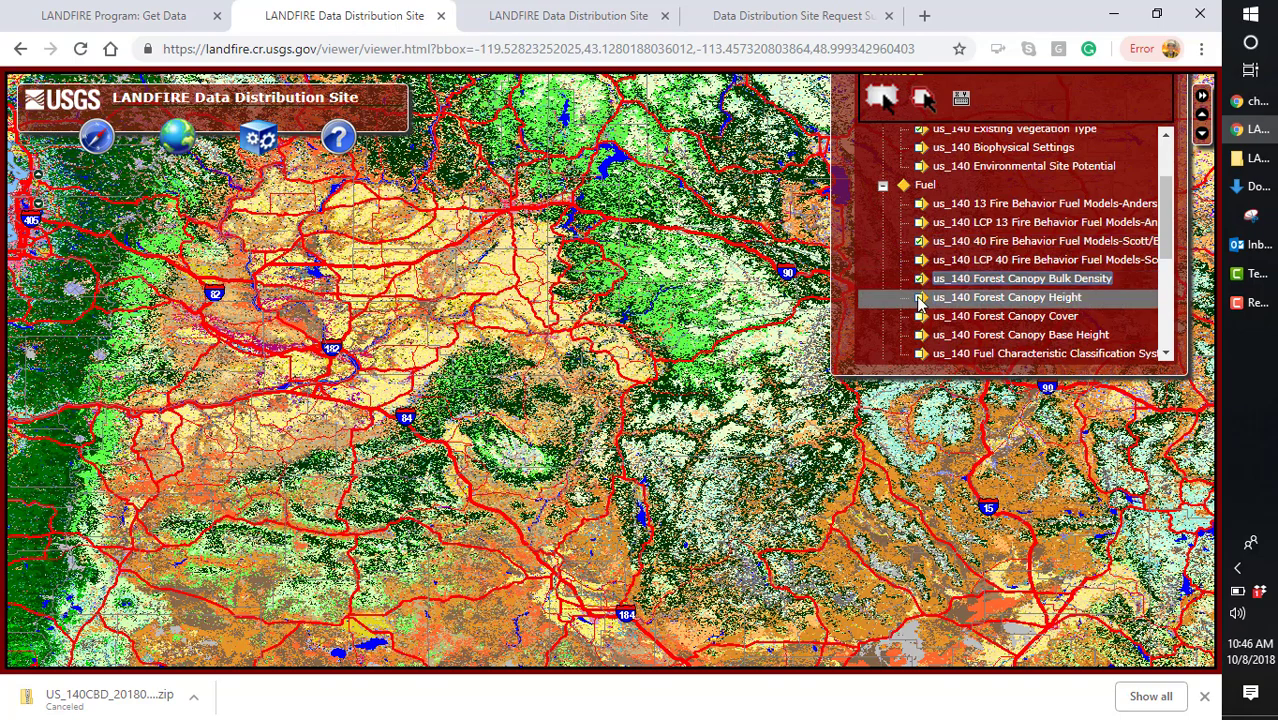
left_click(920, 298)
left_click(920, 316)
left_click(920, 335)
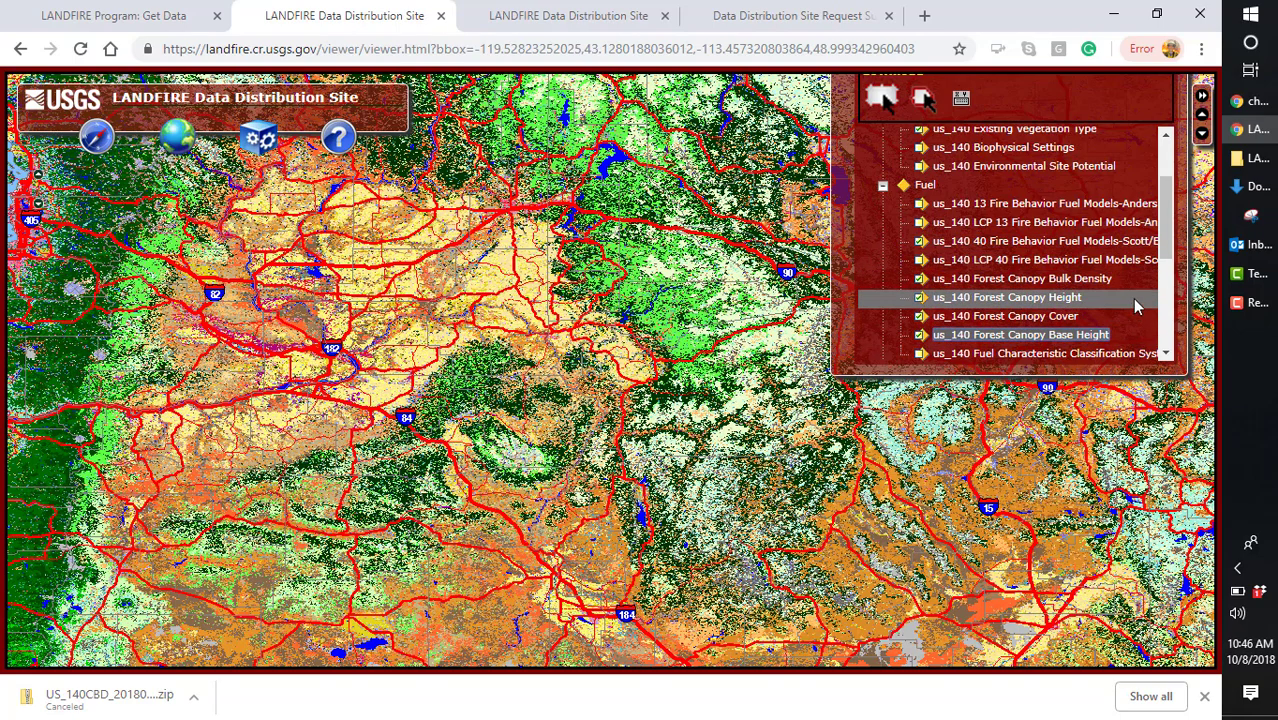
Step: Add the topographic us_Aspect, us_Elevation and us_Slope layers to the download selection
left_click_drag(1166, 245, 1168, 348)
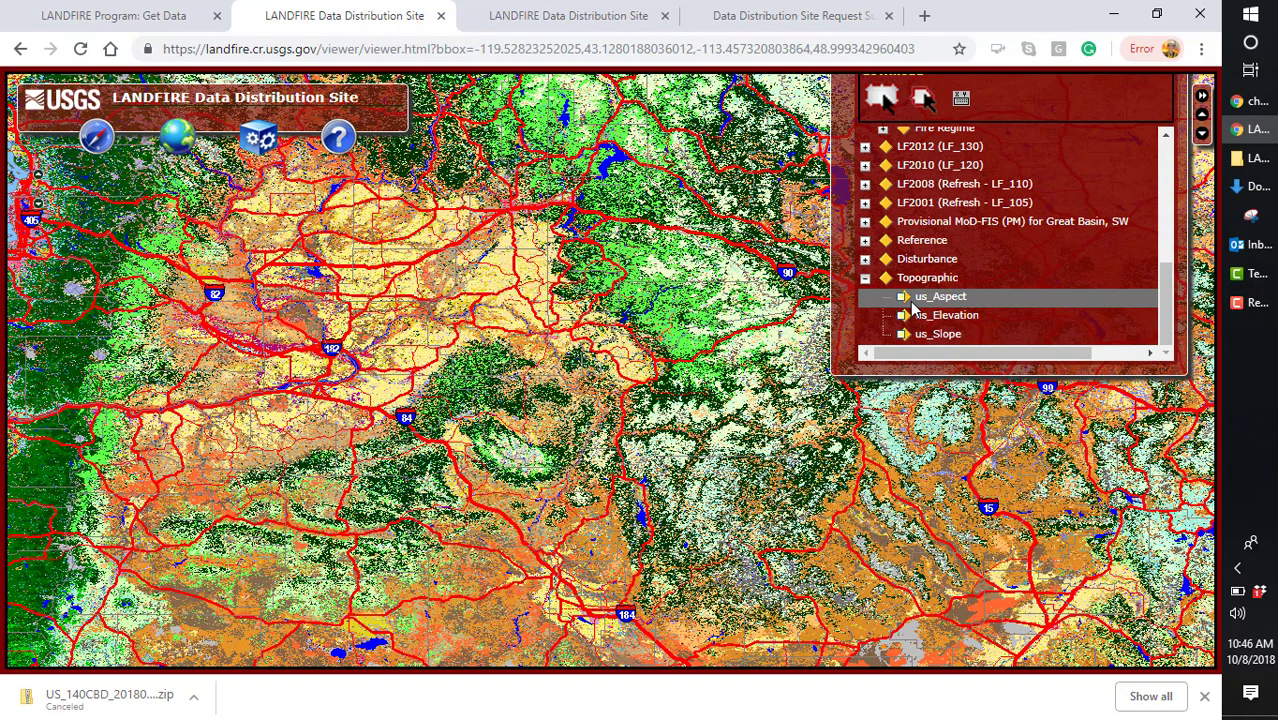
left_click(911, 299)
left_click(908, 316)
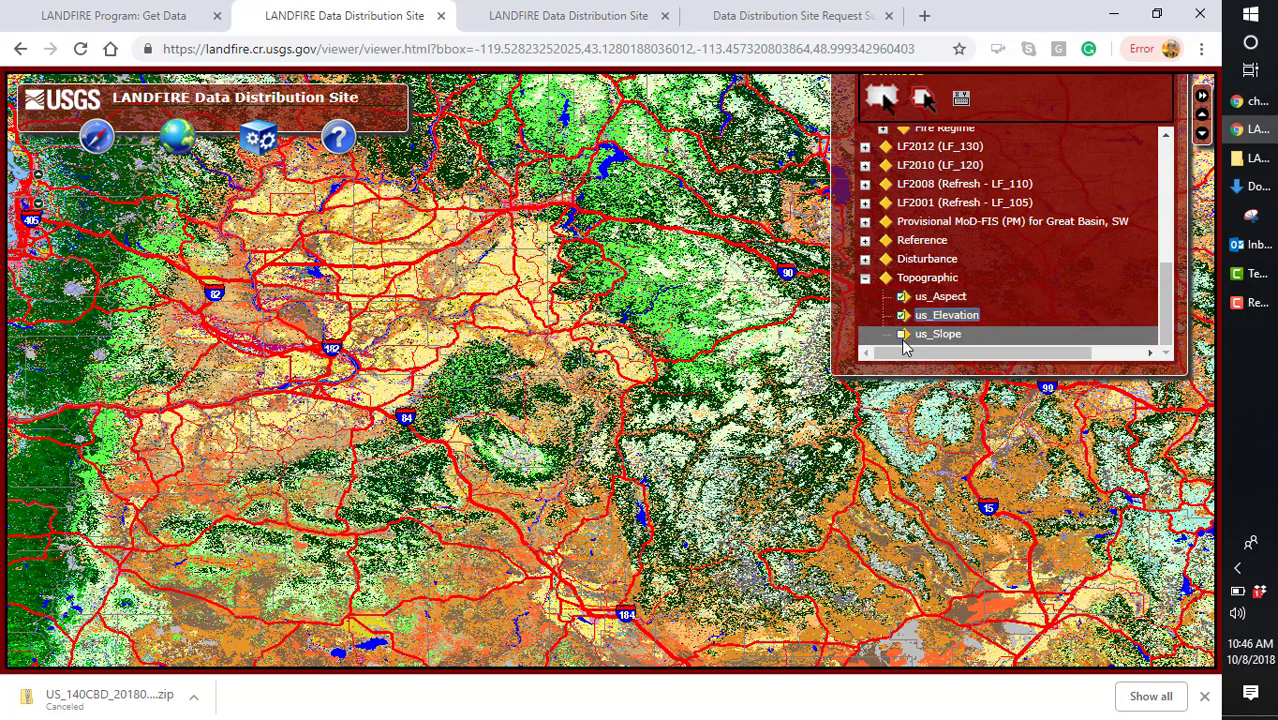
left_click(903, 338)
Step: Show the latitude and longitude limits for defining a download area by coordinates
scroll(1067, 294, "up", 10)
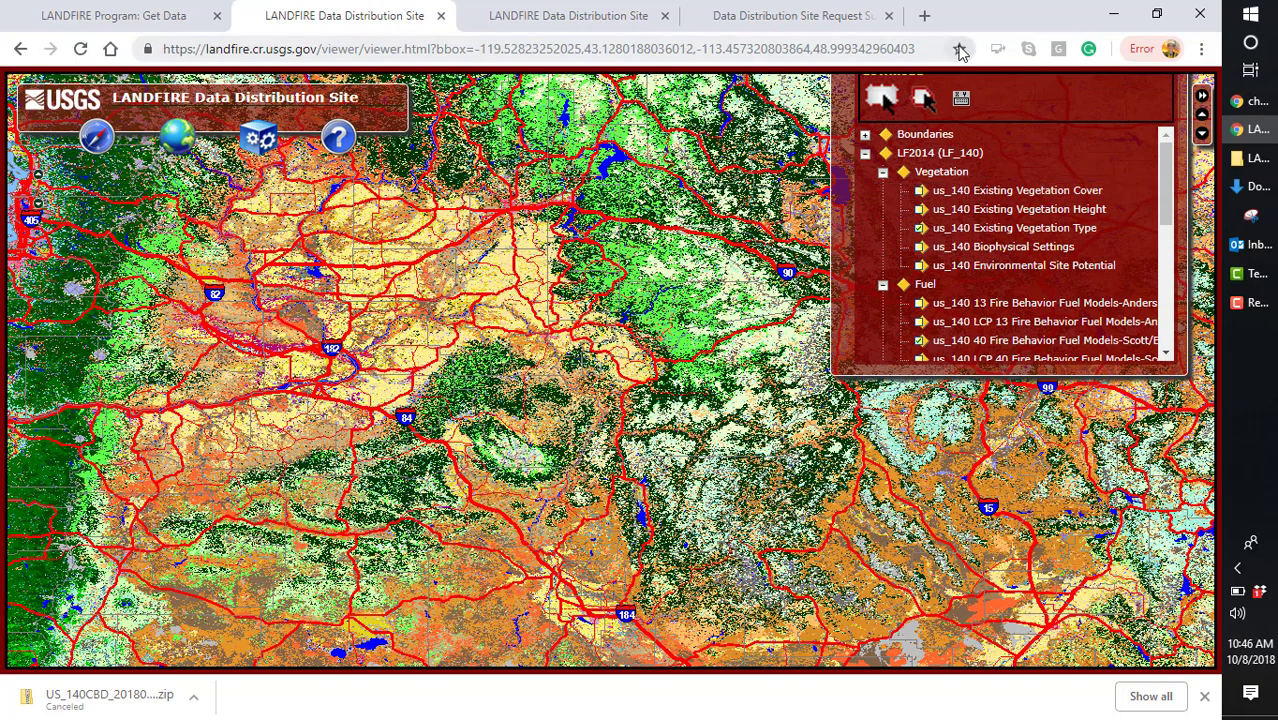
left_click(884, 100)
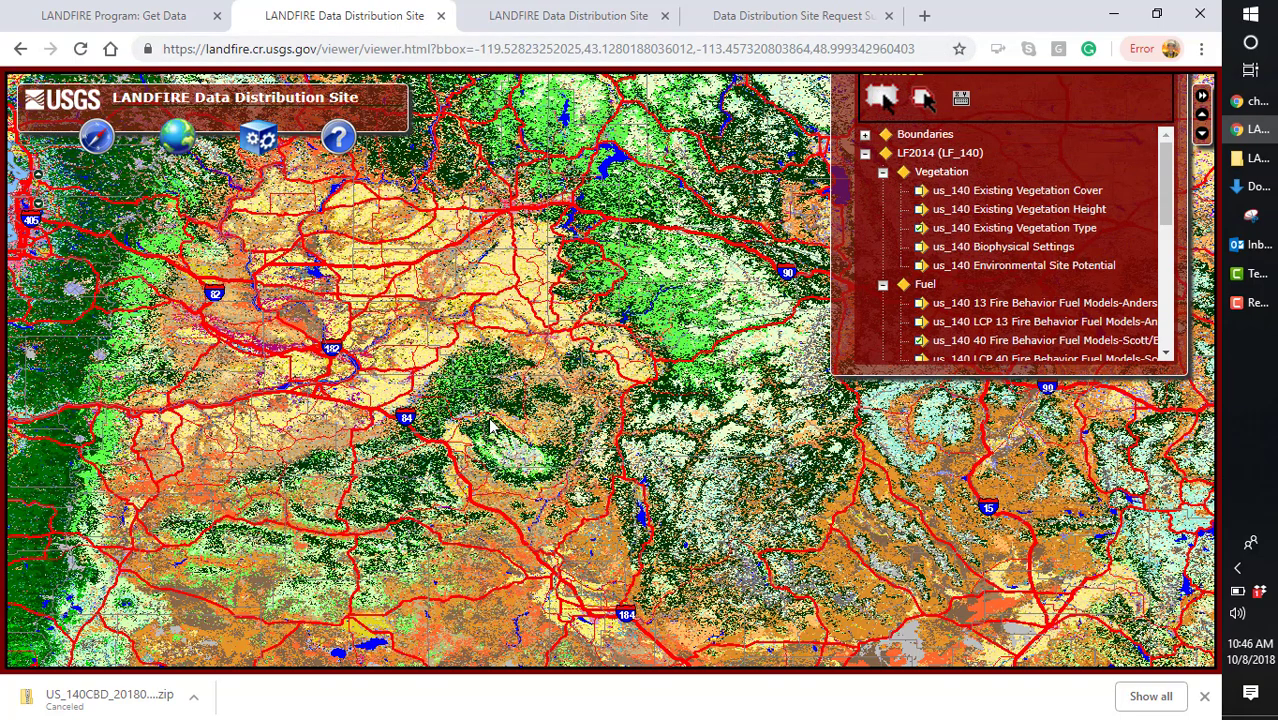
left_click(962, 103)
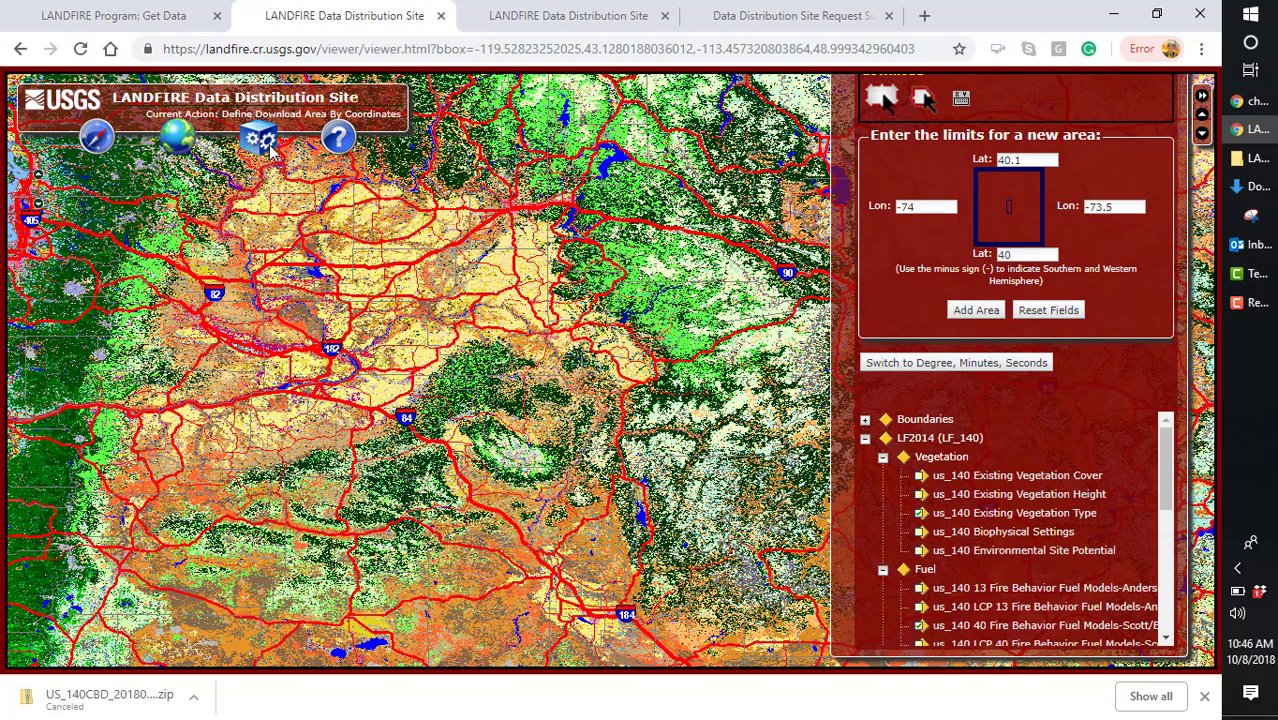
Step: Display the XY/USNG coordinates of the cursor over the map, and close the coordinate readout
mouse_move(268, 148)
left_click(272, 333)
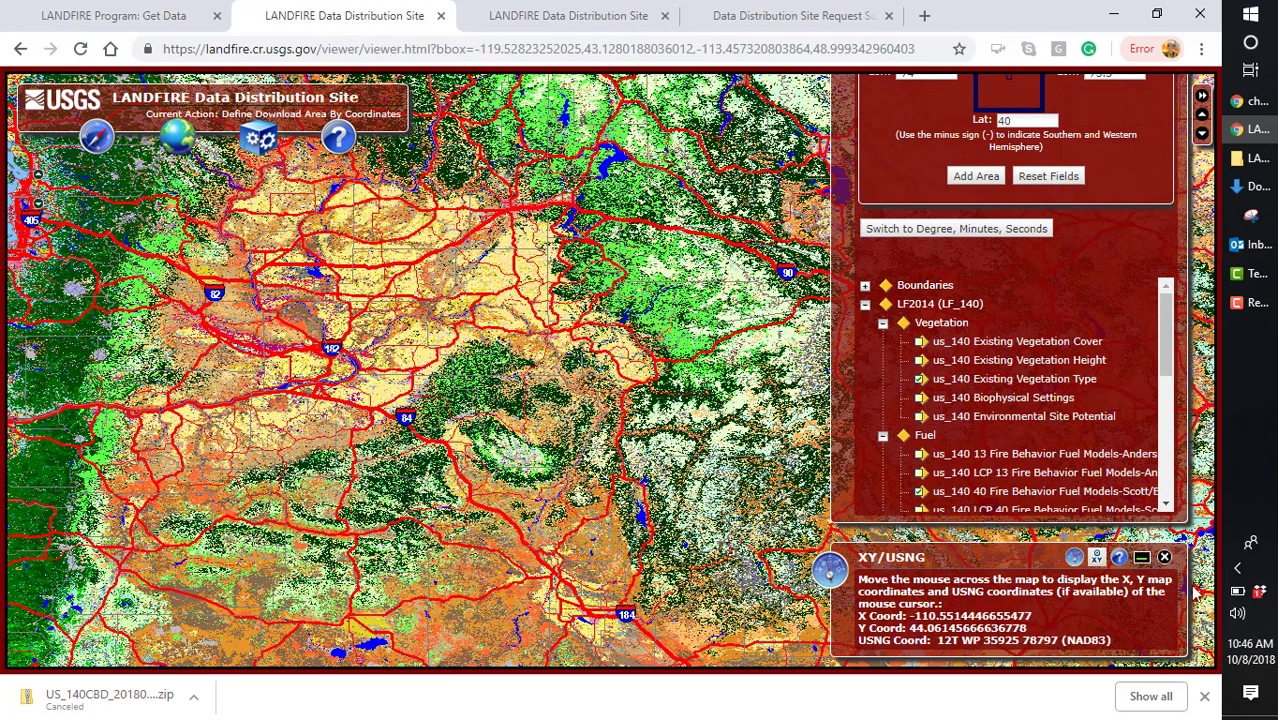
left_click(1166, 558)
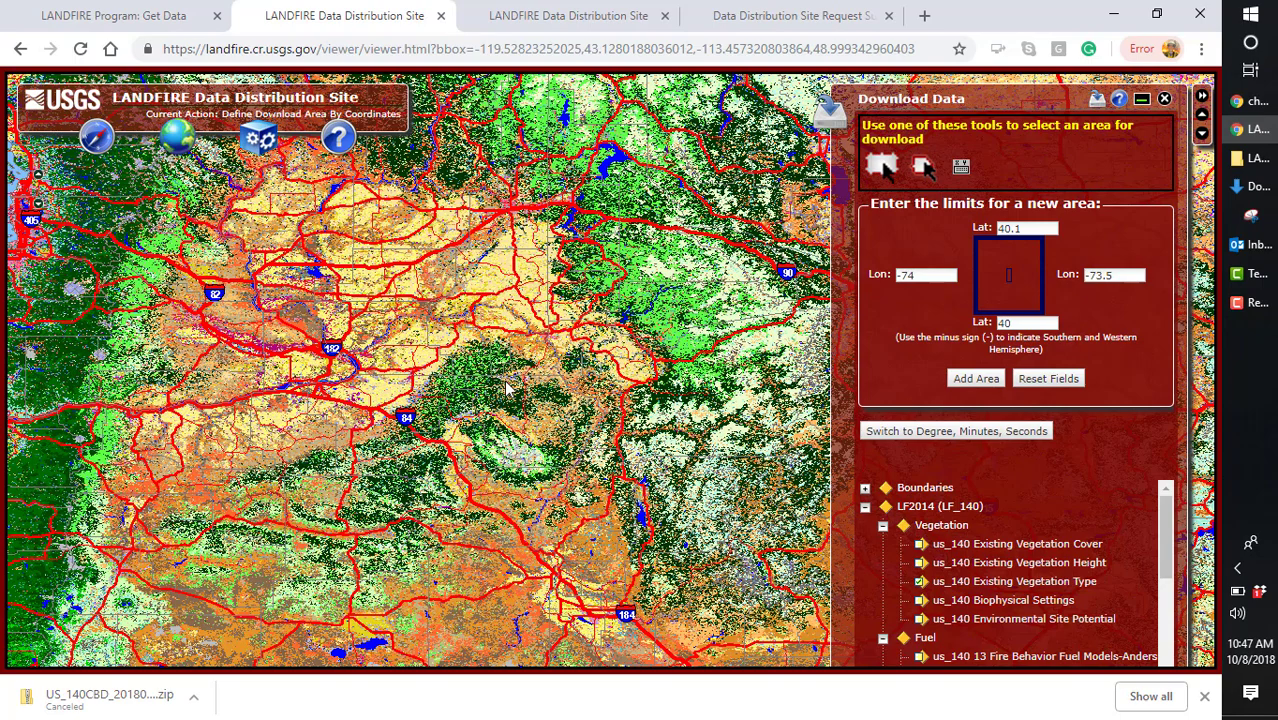
Step: Define a rectangular download area just east of Interstate 84, from about 45.63 to 44.85 latitude and -117.91 to -116.74 longitude
left_click(882, 169)
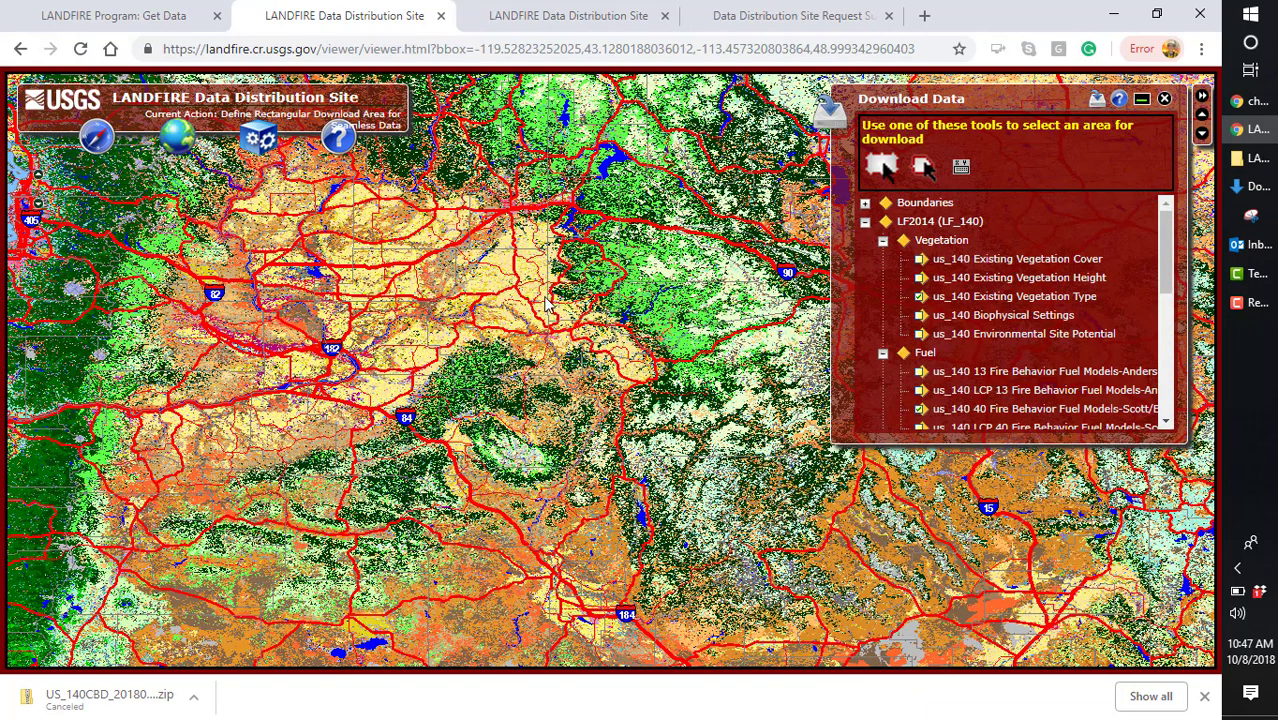
left_click_drag(461, 413, 578, 495)
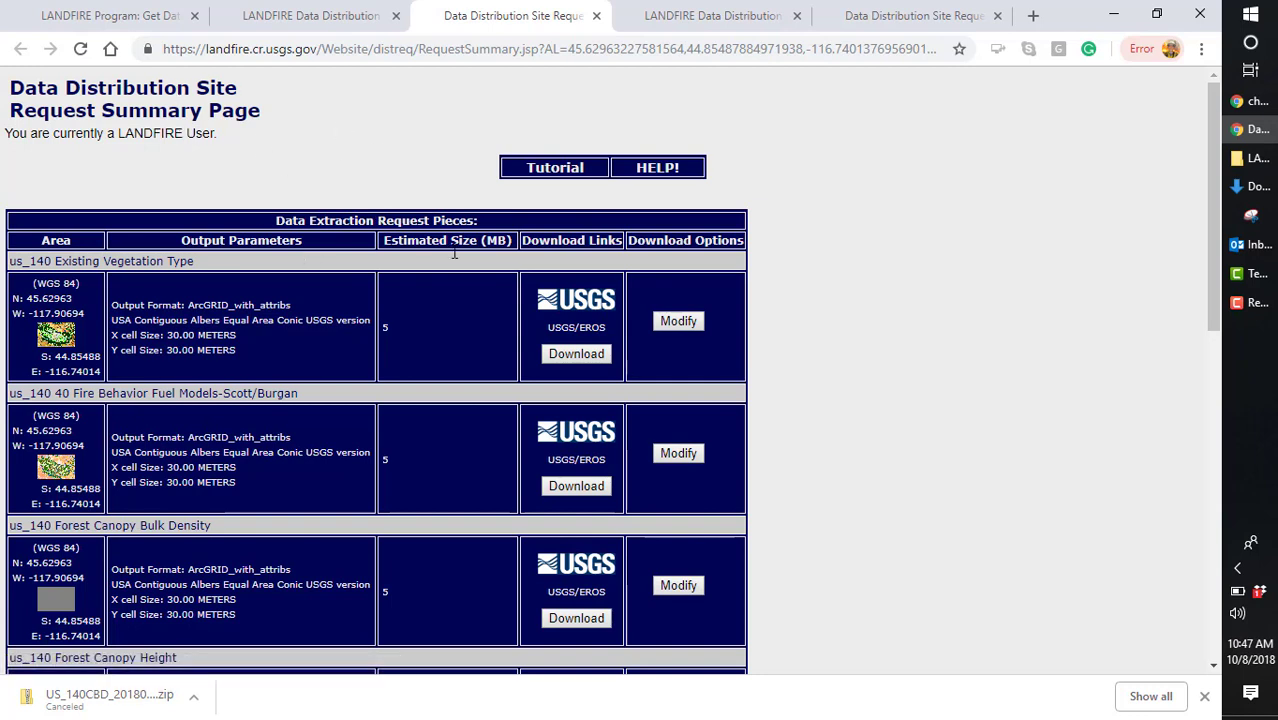
Step: Set the request's output projection to Best-Fit UTM (NAD83 Datum), review the selected products' formats, and save the changes
left_click(680, 322)
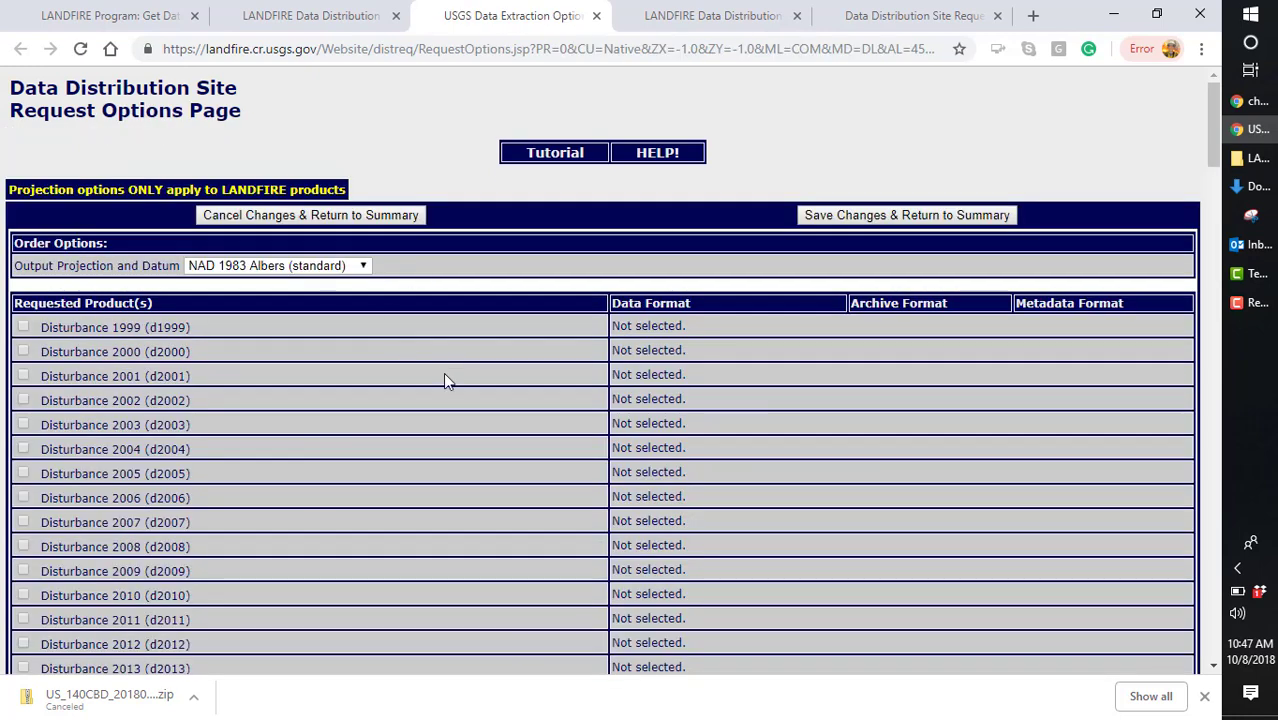
left_click(364, 265)
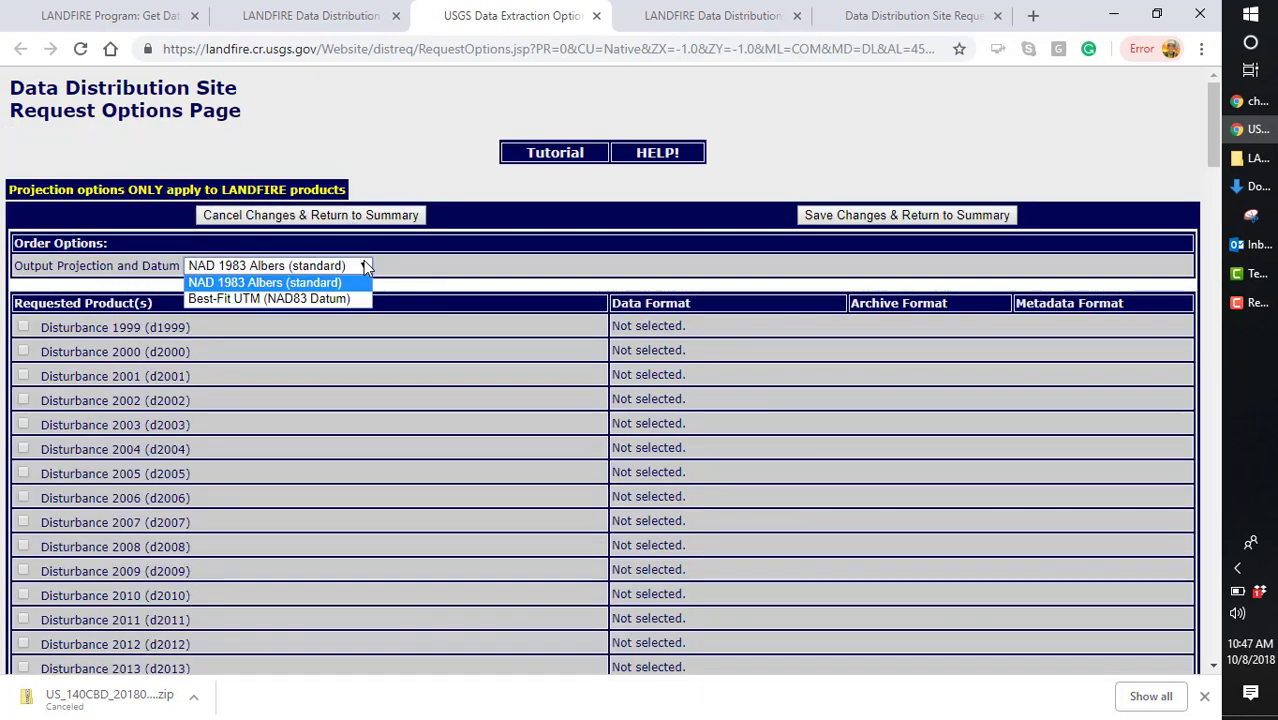
left_click(324, 300)
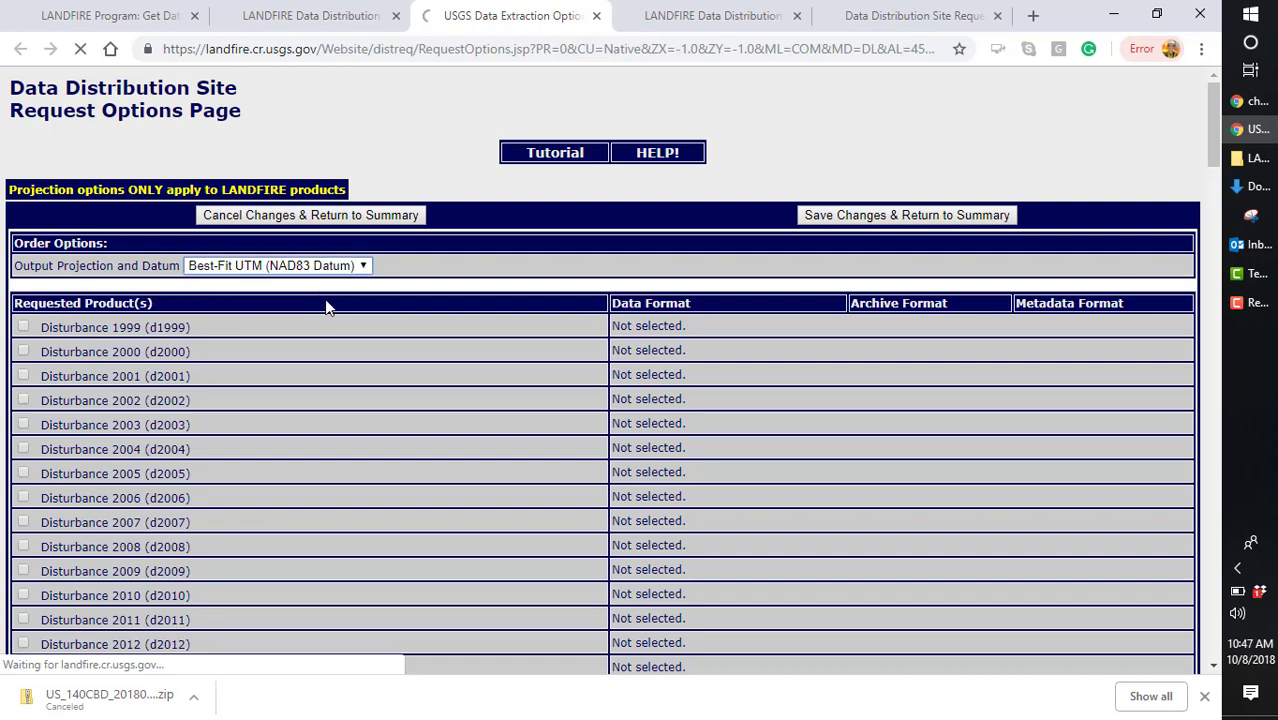
scroll(397, 410, "down", 18)
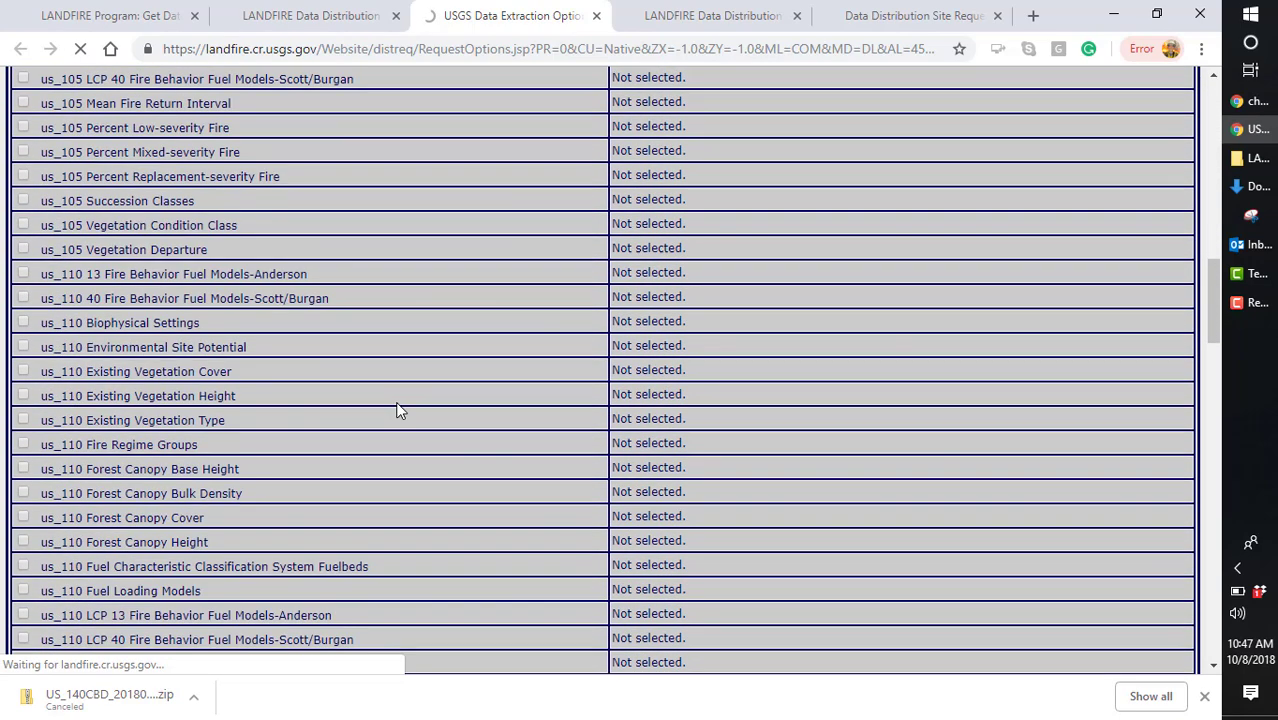
scroll(397, 408, "down", 10)
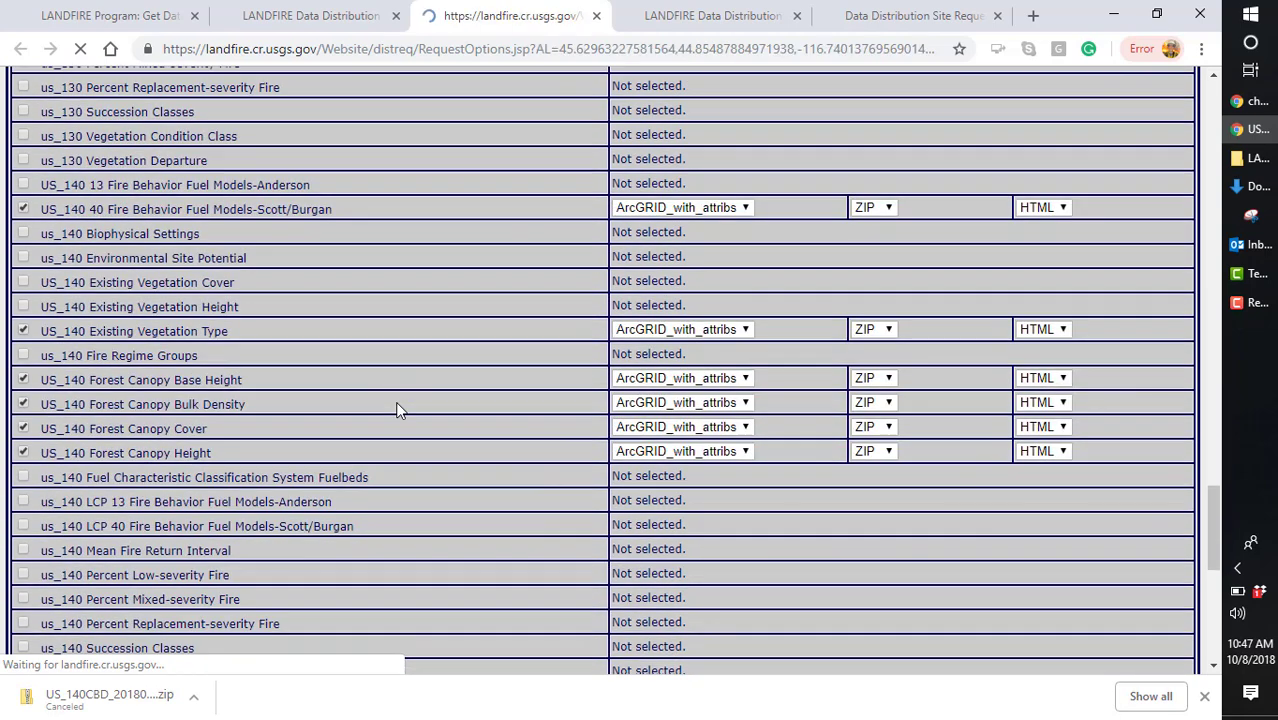
scroll(305, 512, "down", 20)
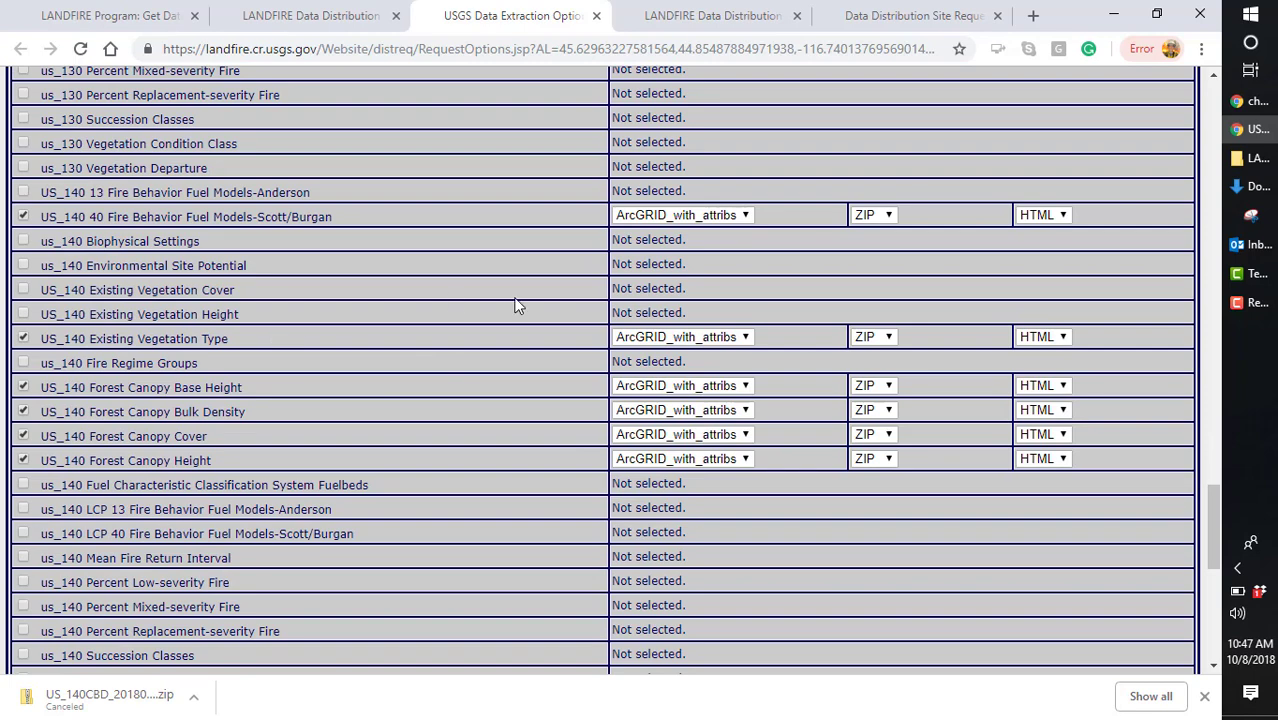
scroll(516, 299, "up", 20)
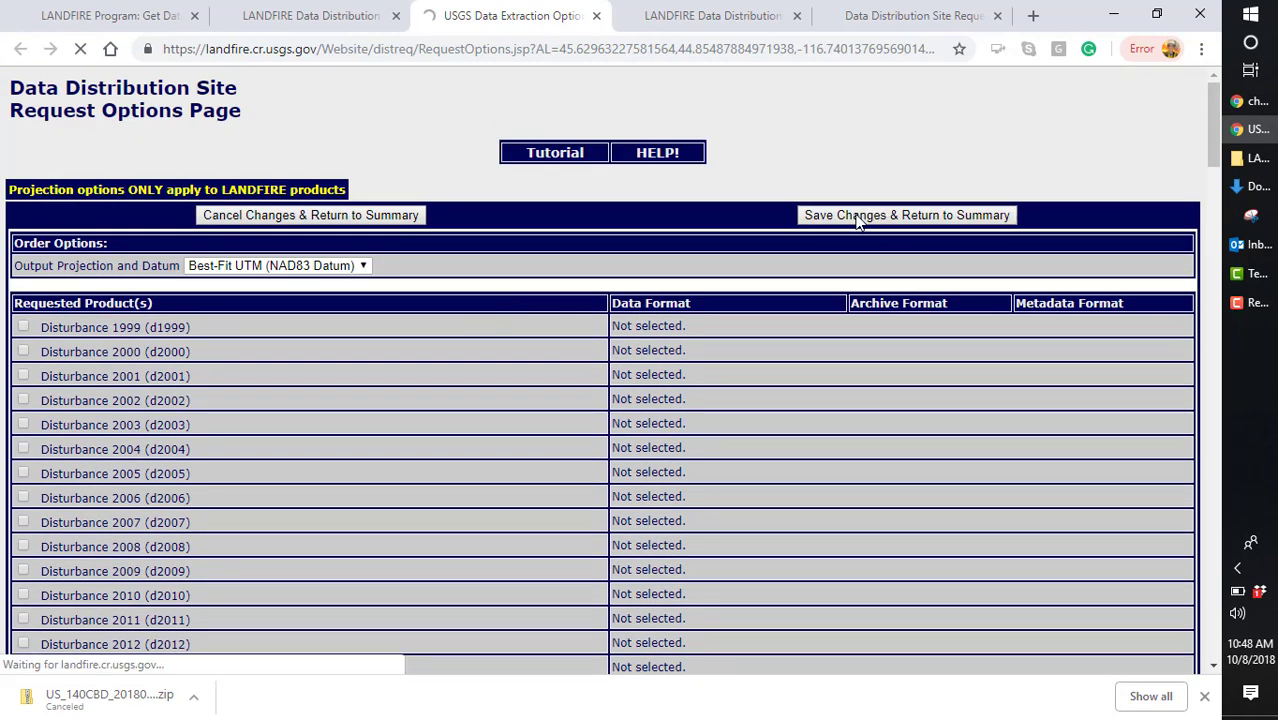
Step: Download the requested 40 Scott/Burgan fuel models, Existing Vegetation Type, Forest Canopy Base Height and Forest Canopy Bulk Density layers
scroll(740, 358, "down", 3)
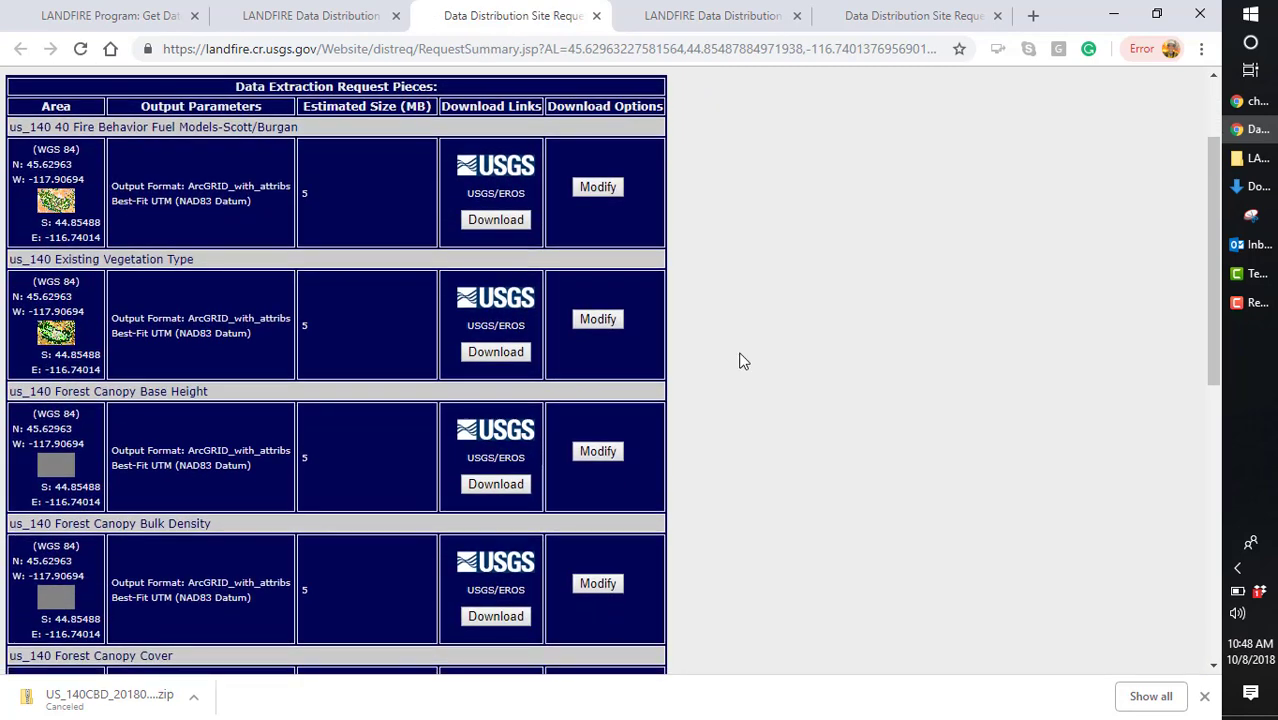
left_click(487, 220)
left_click(497, 352)
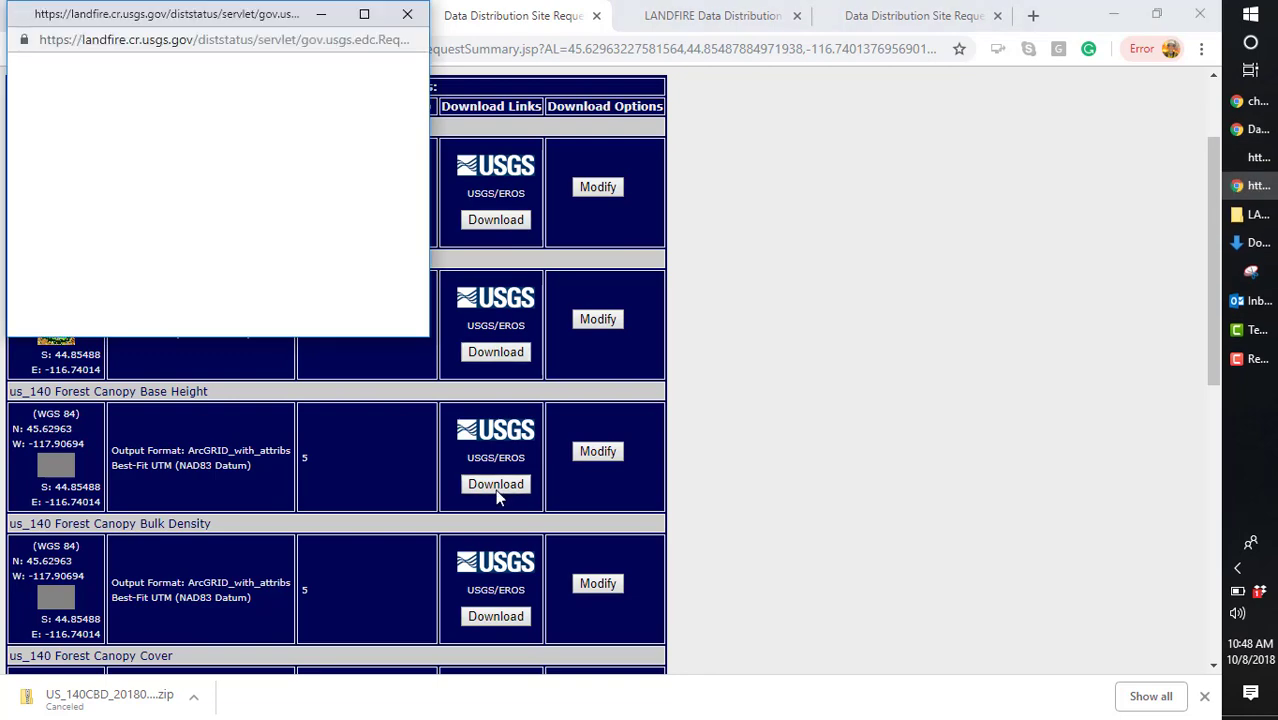
left_click(484, 484)
left_click(495, 616)
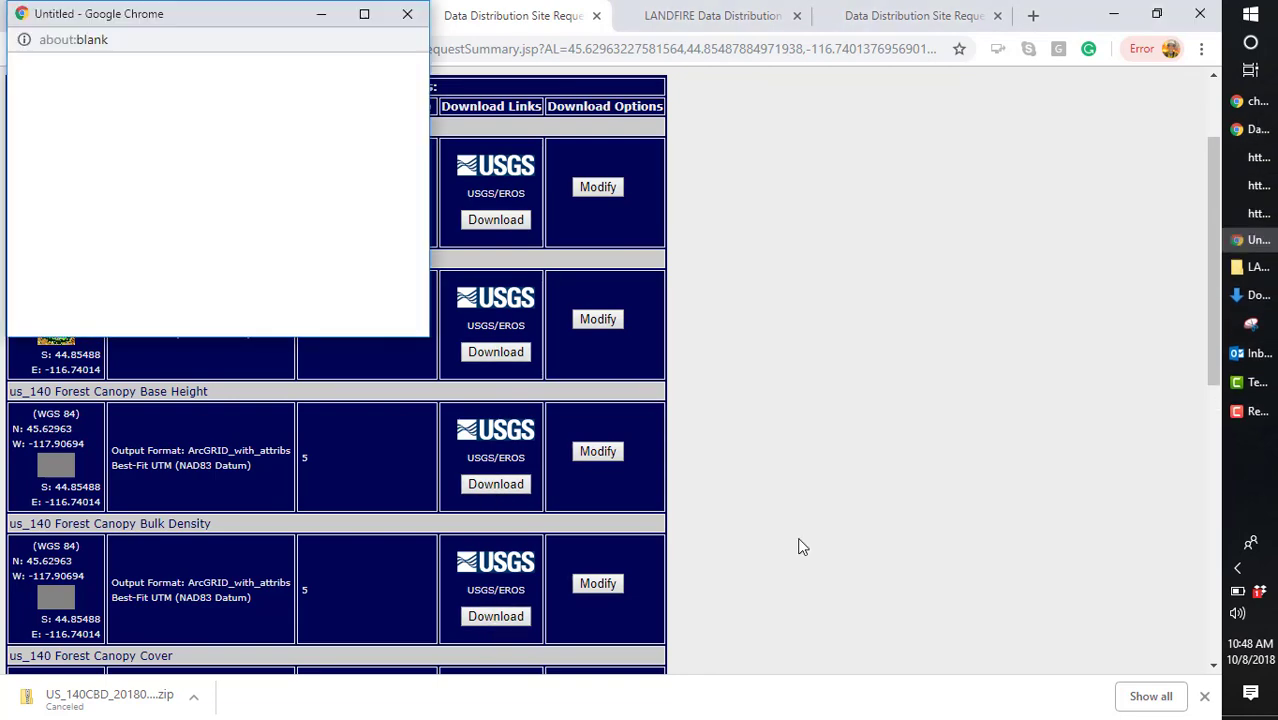
scroll(799, 543, "down", 10)
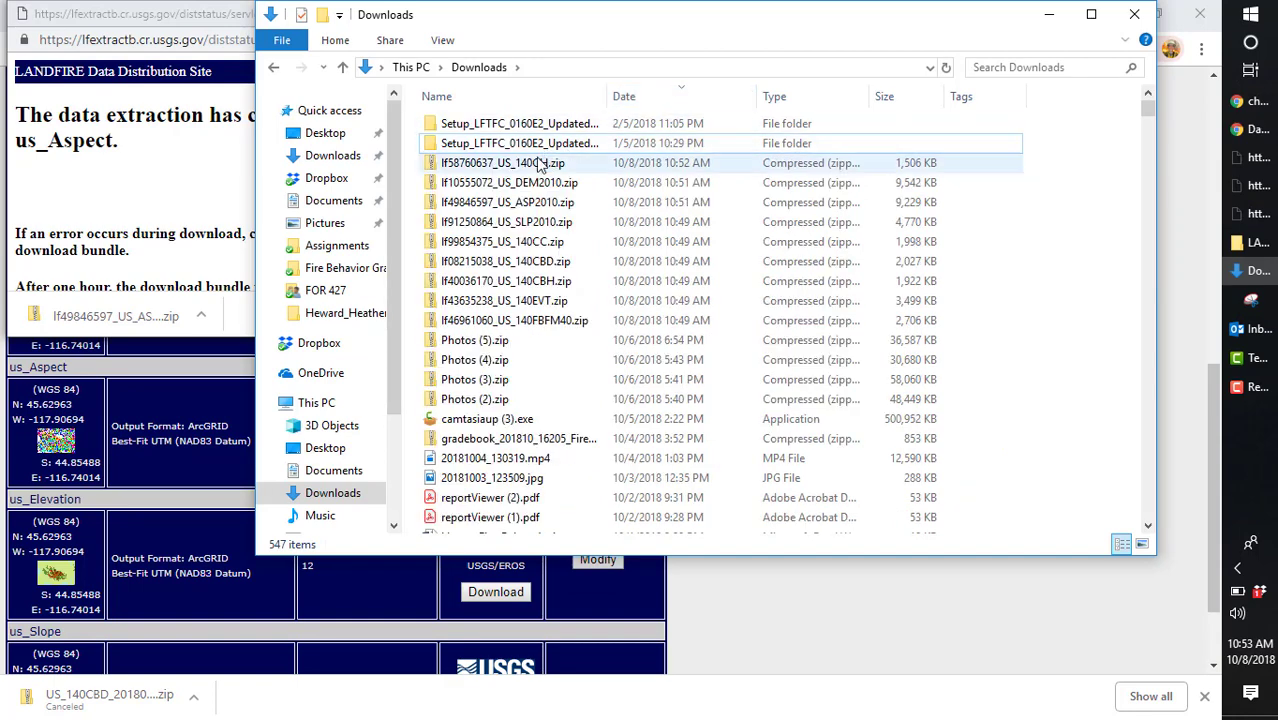
Step: Copy the US_140CH folder out of the downloaded canopy height zip file into the LANDFIRE folder
double_click(518, 166)
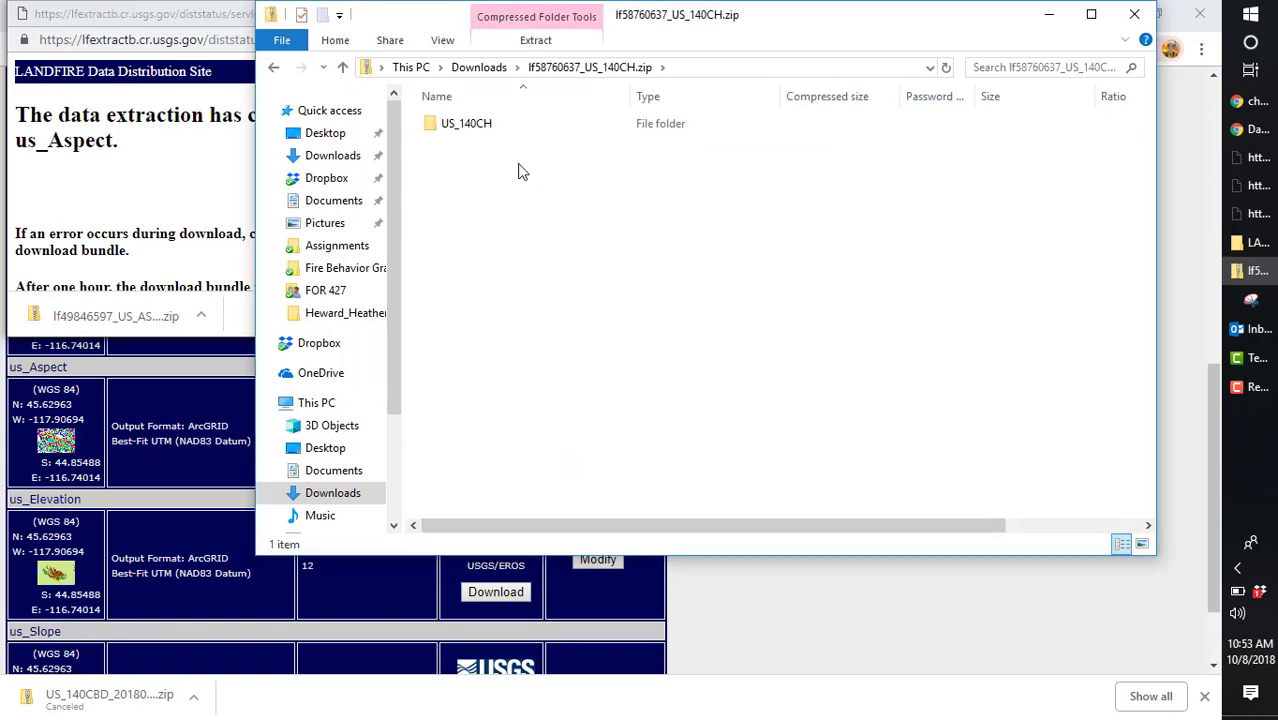
left_click(445, 133)
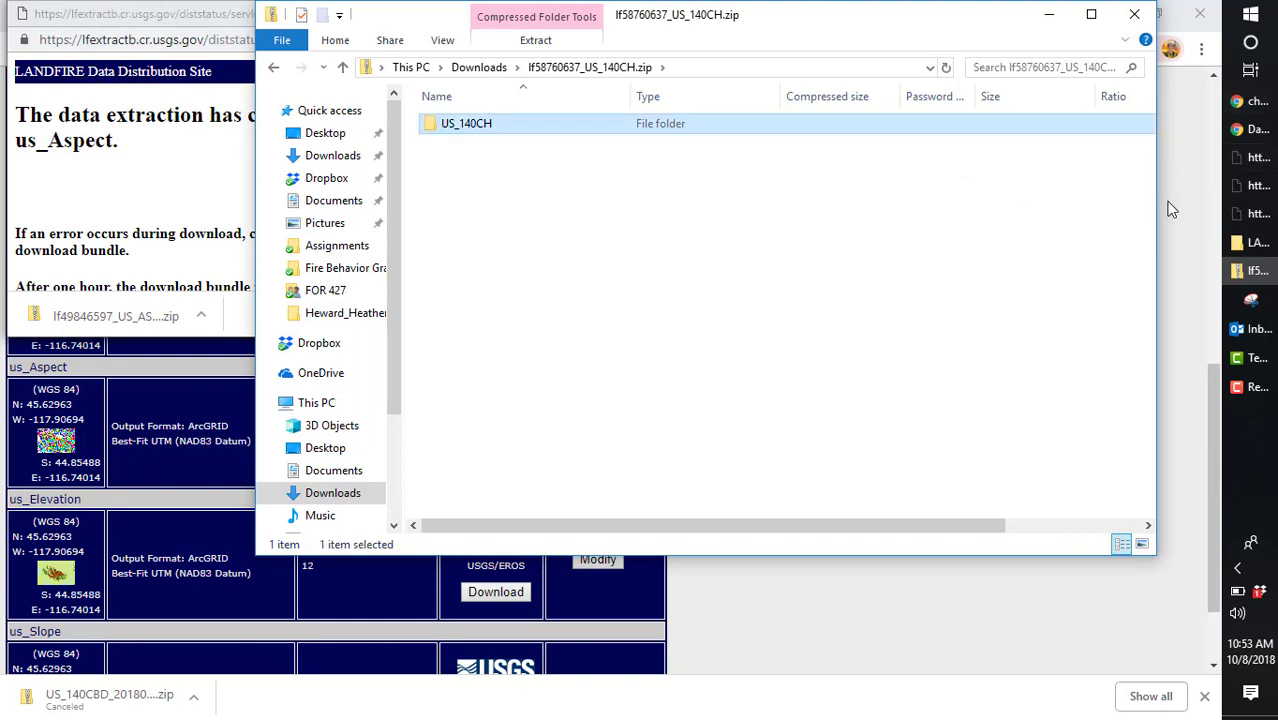
right_click(1255, 243)
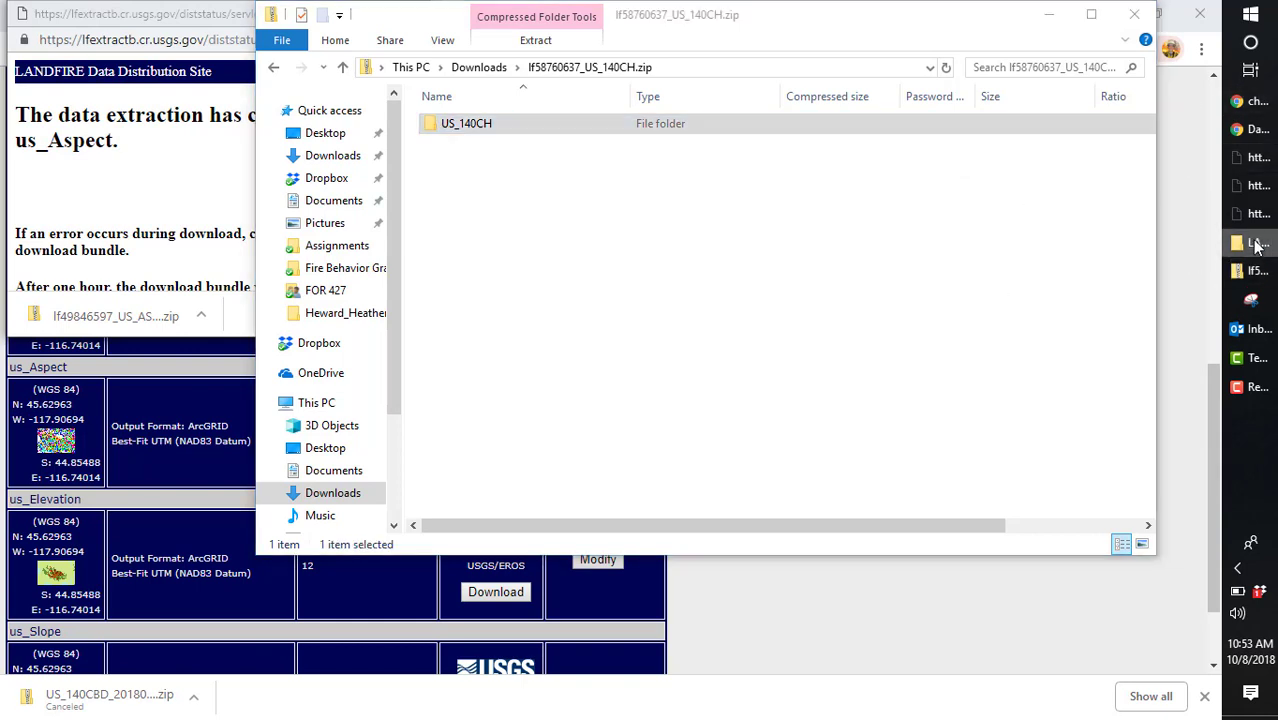
left_click(1241, 250)
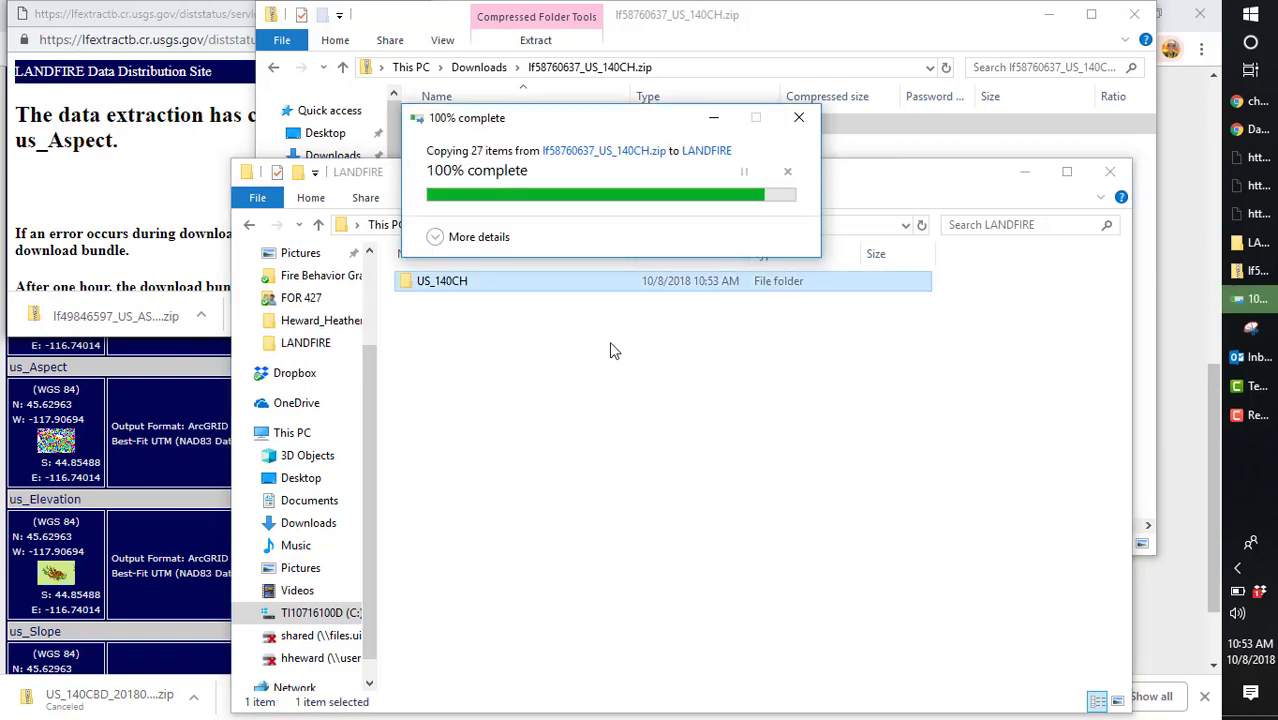
Step: Return to the Downloads folder and minimize the data extraction status windows for elevation and forest canopy height
right_click(478, 67)
left_click(468, 69)
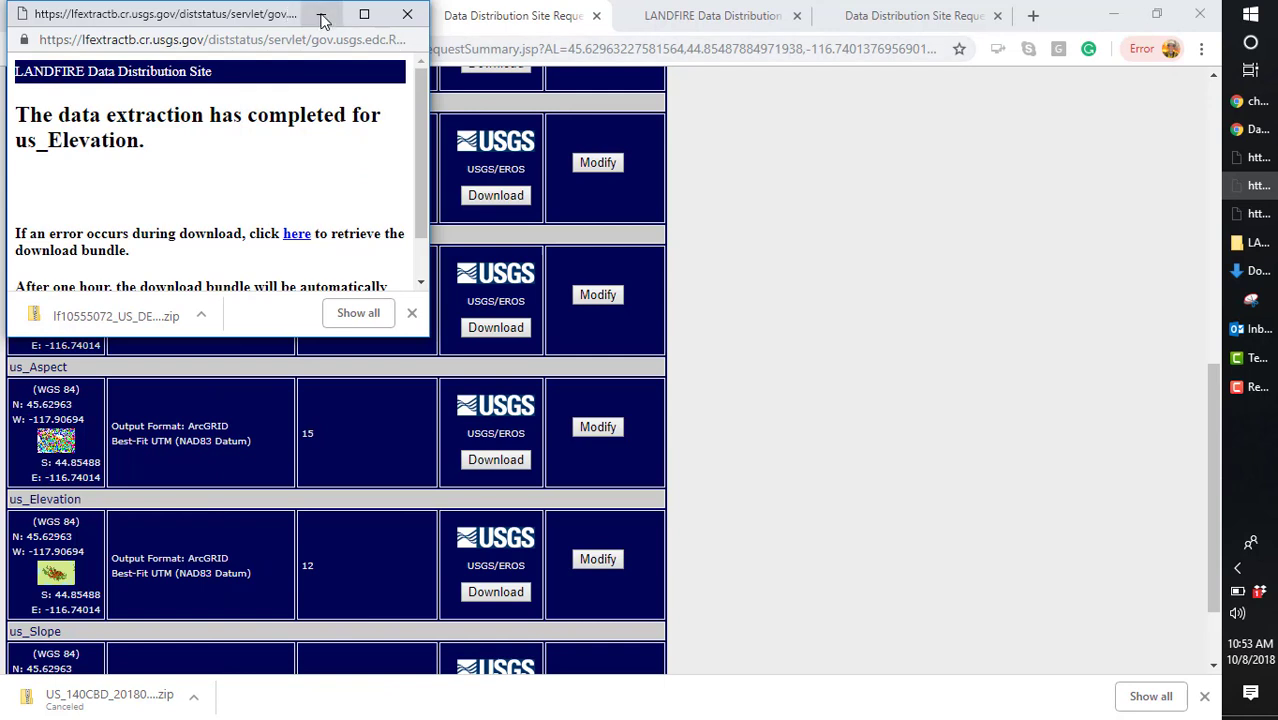
left_click(322, 16)
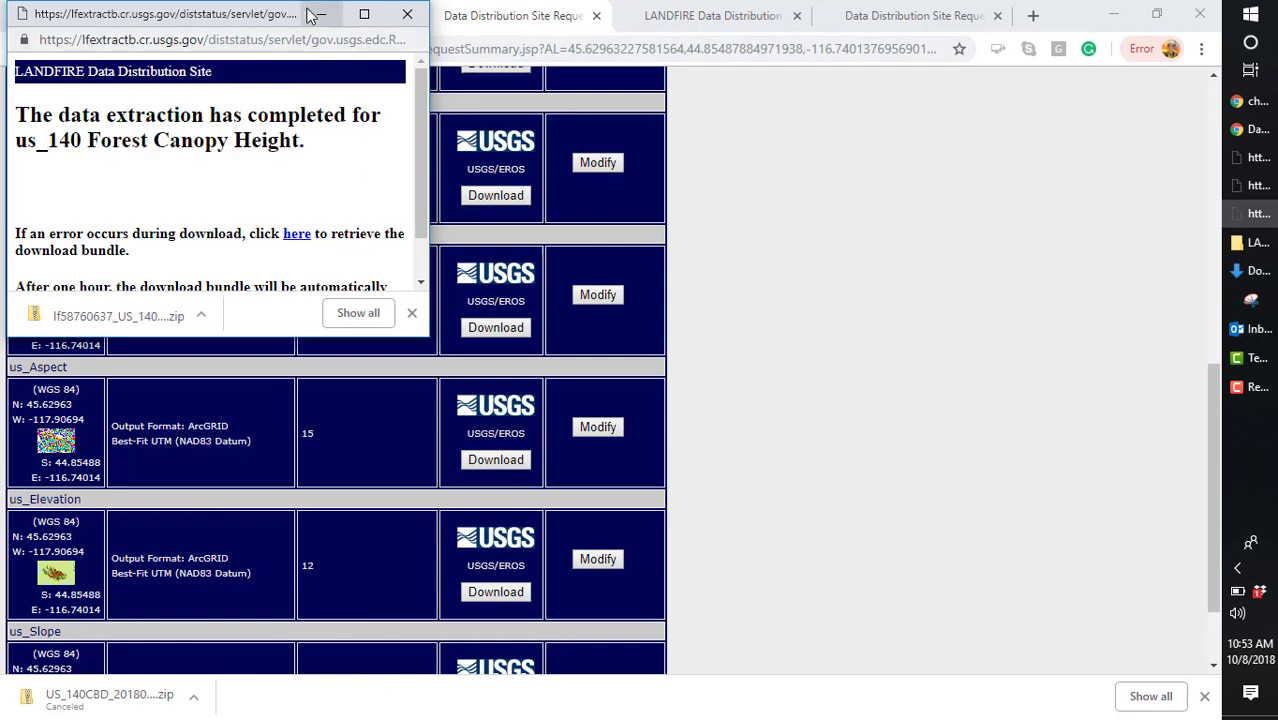
left_click(320, 16)
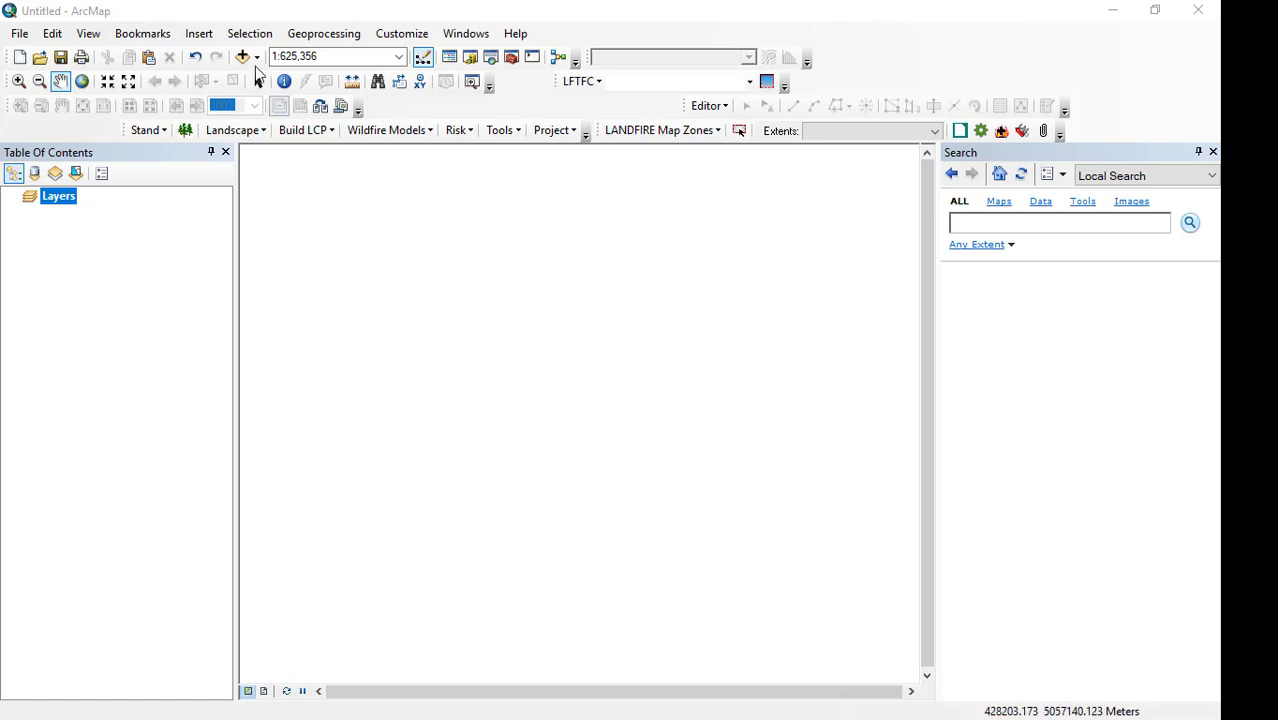
Step: In ArcMap, add the us_140ch raster from the US_140CH folder inside LANDFIRE to the map
left_click(242, 57)
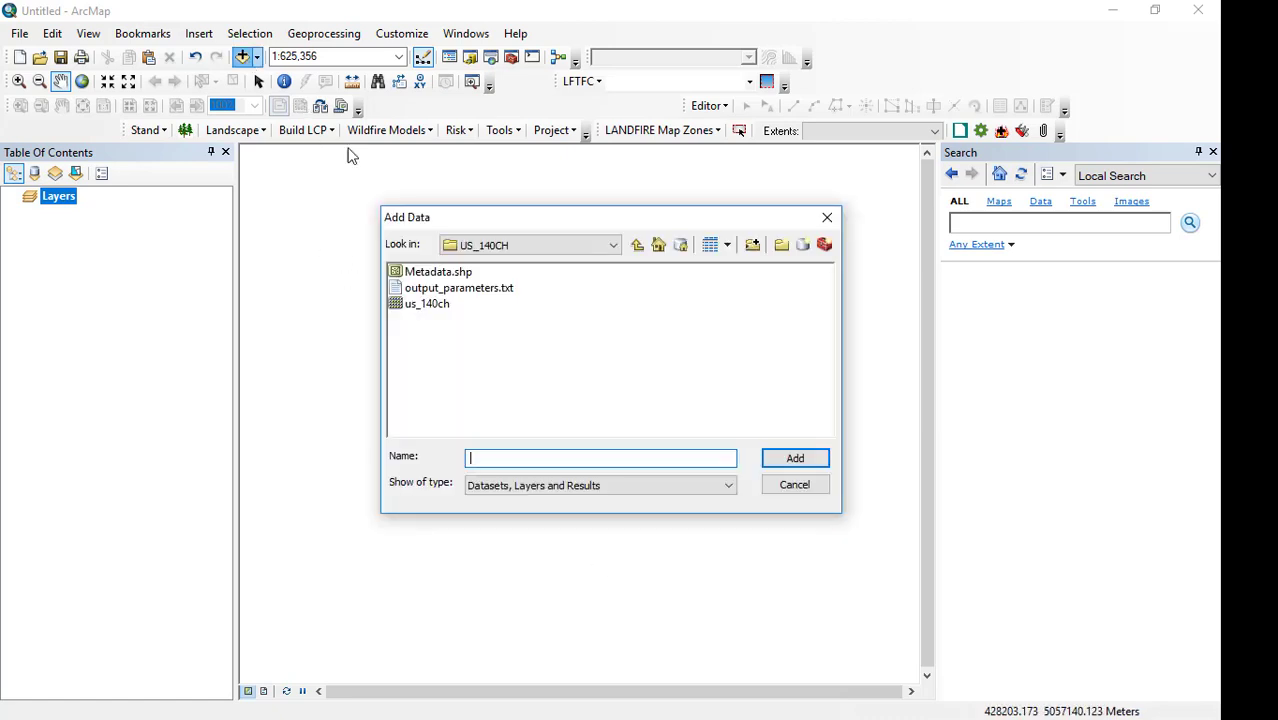
left_click(637, 245)
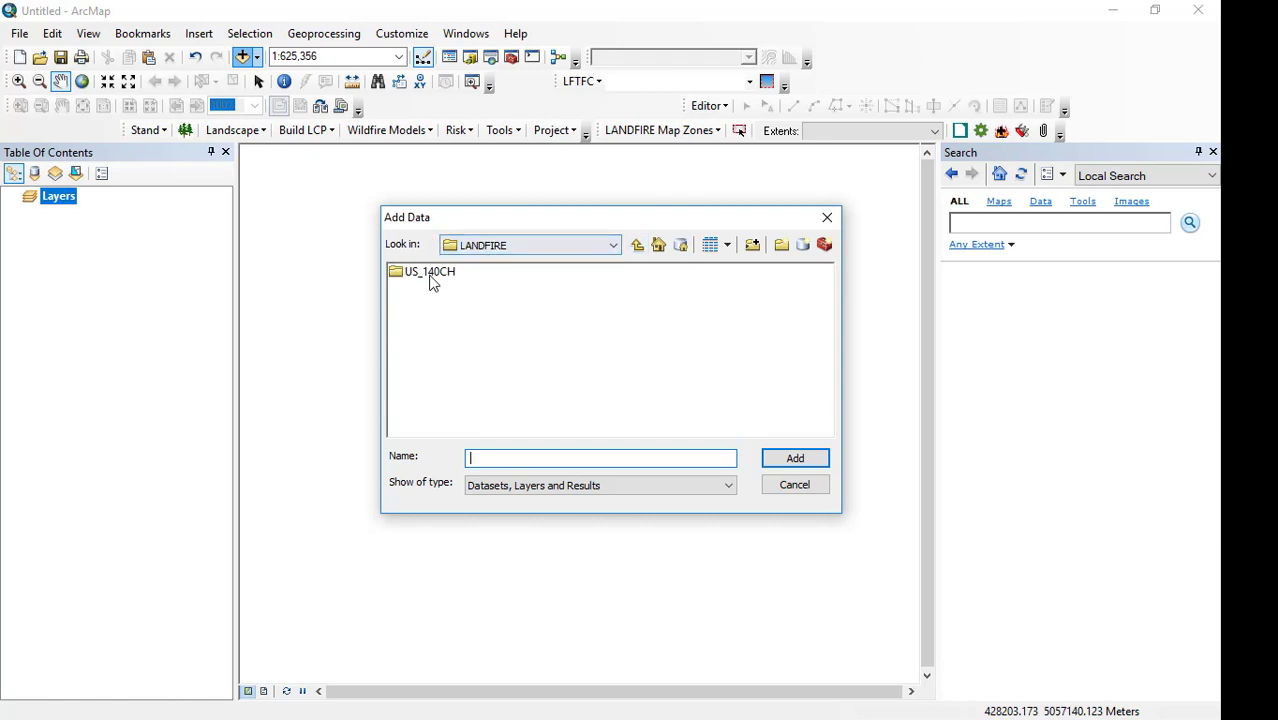
double_click(410, 278)
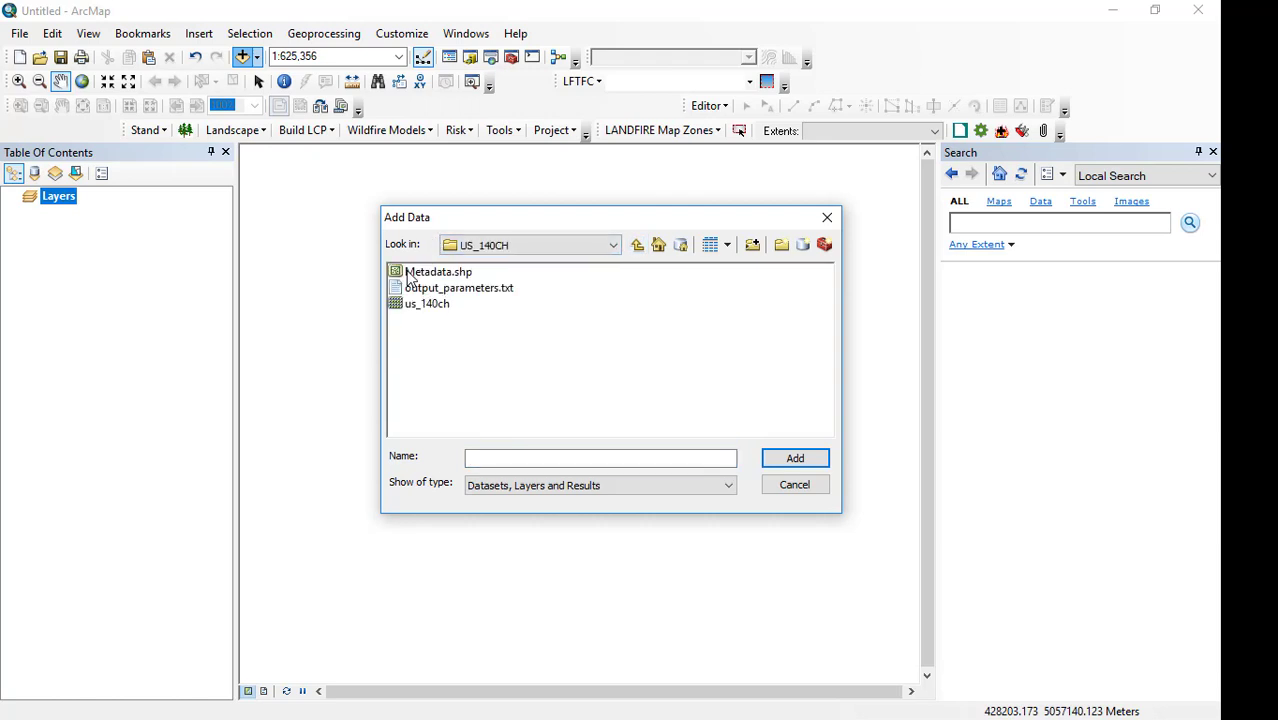
left_click(413, 308)
left_click(797, 460)
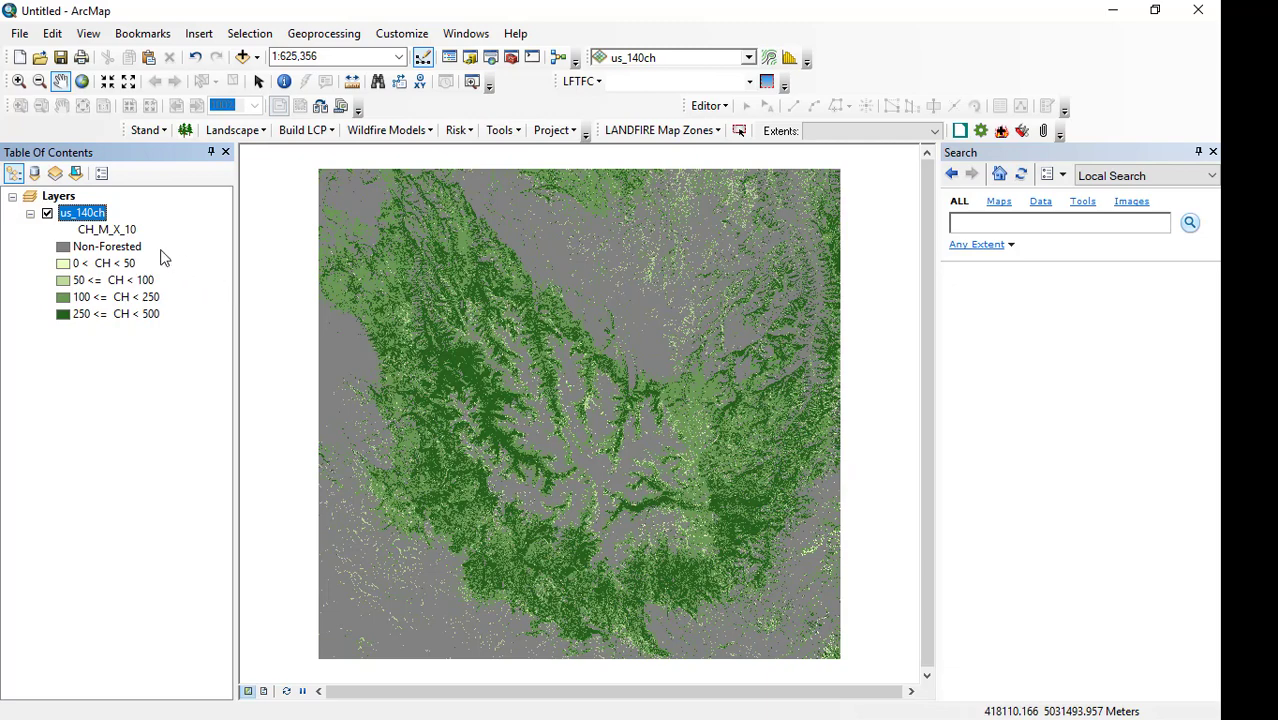
Step: Examine the us_140ch layer's attribute table and close it
right_click(85, 220)
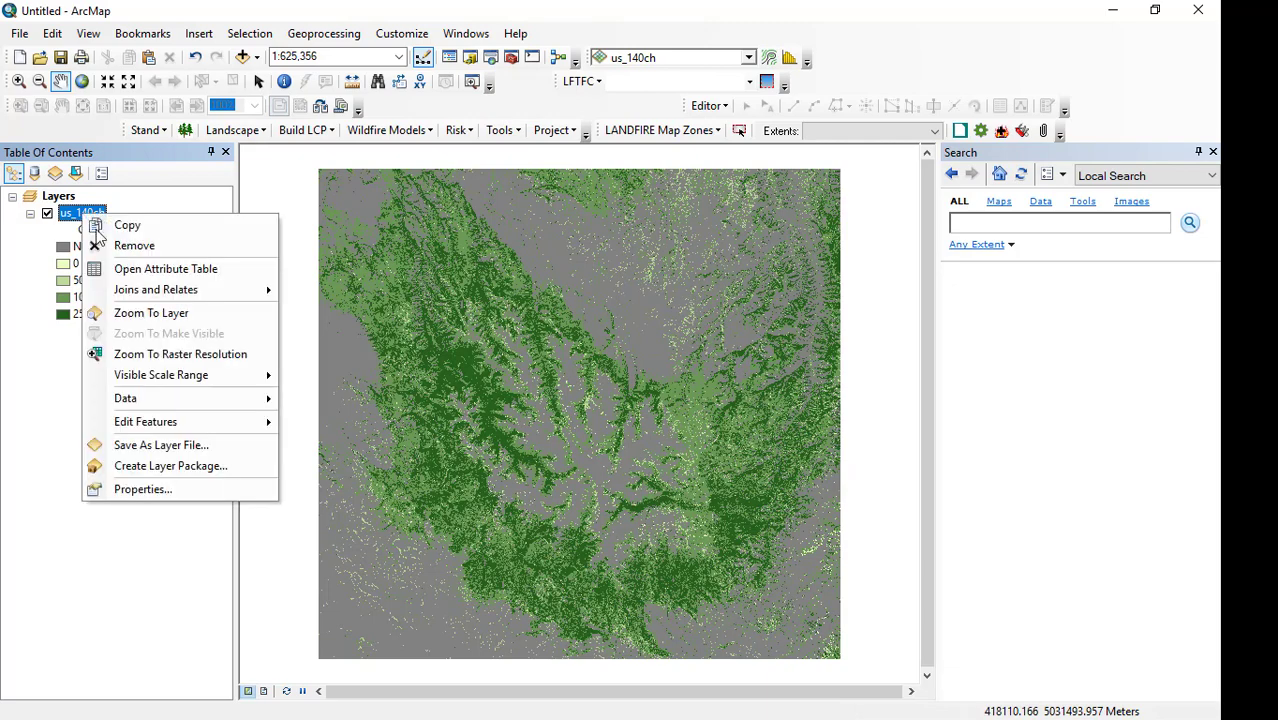
left_click(152, 268)
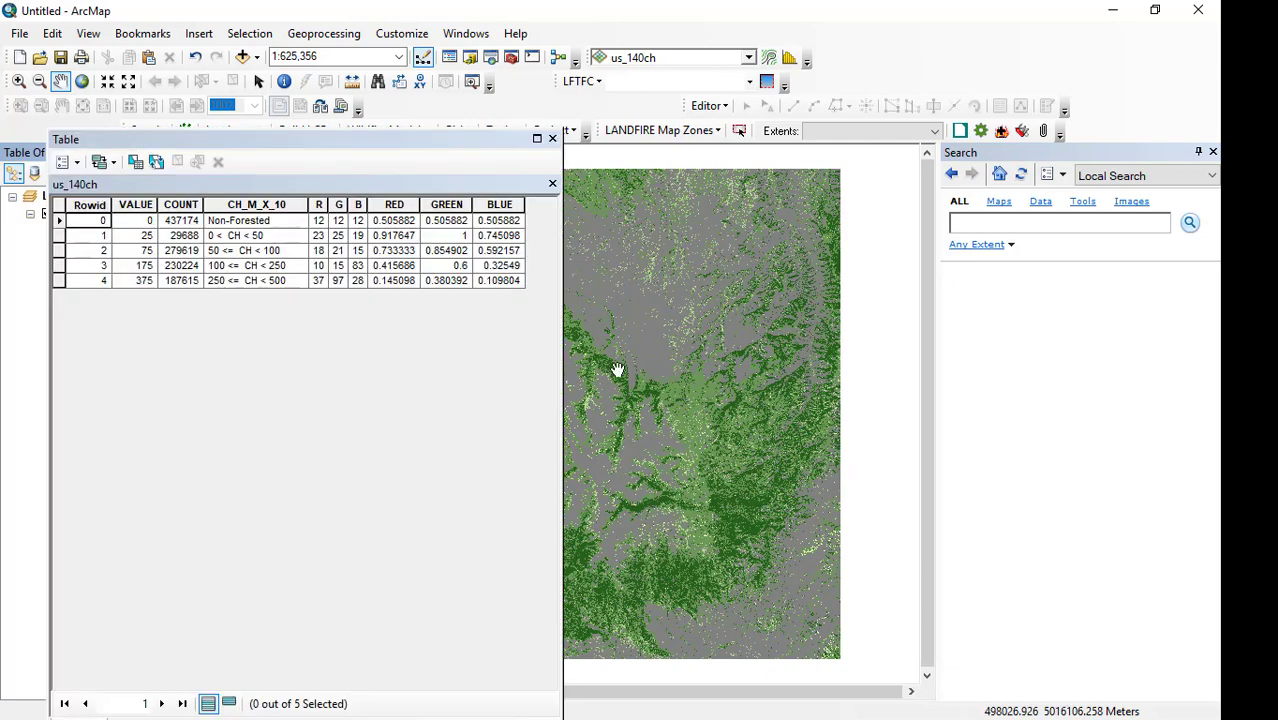
left_click(553, 139)
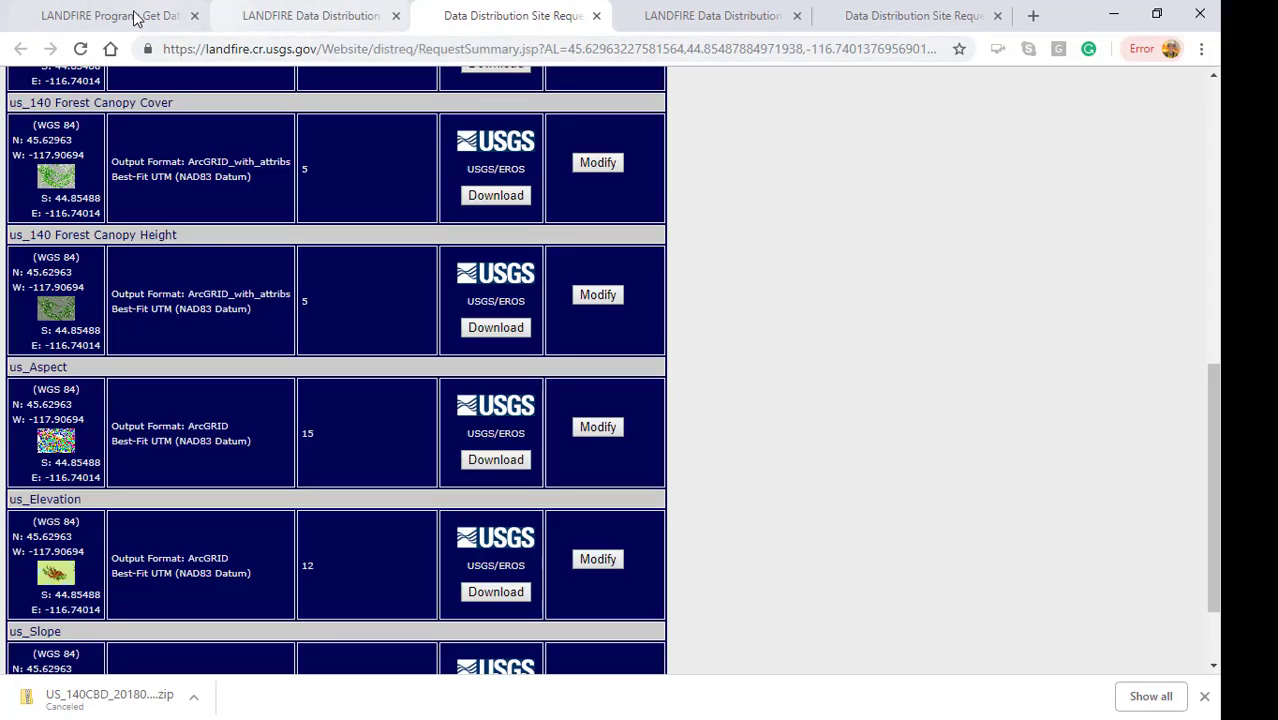
Step: Switch to Chrome and, from LANDFIRE's Get Data page, review the full-extent data mosaics table down to the vegetation and fuel products
left_click(97, 18)
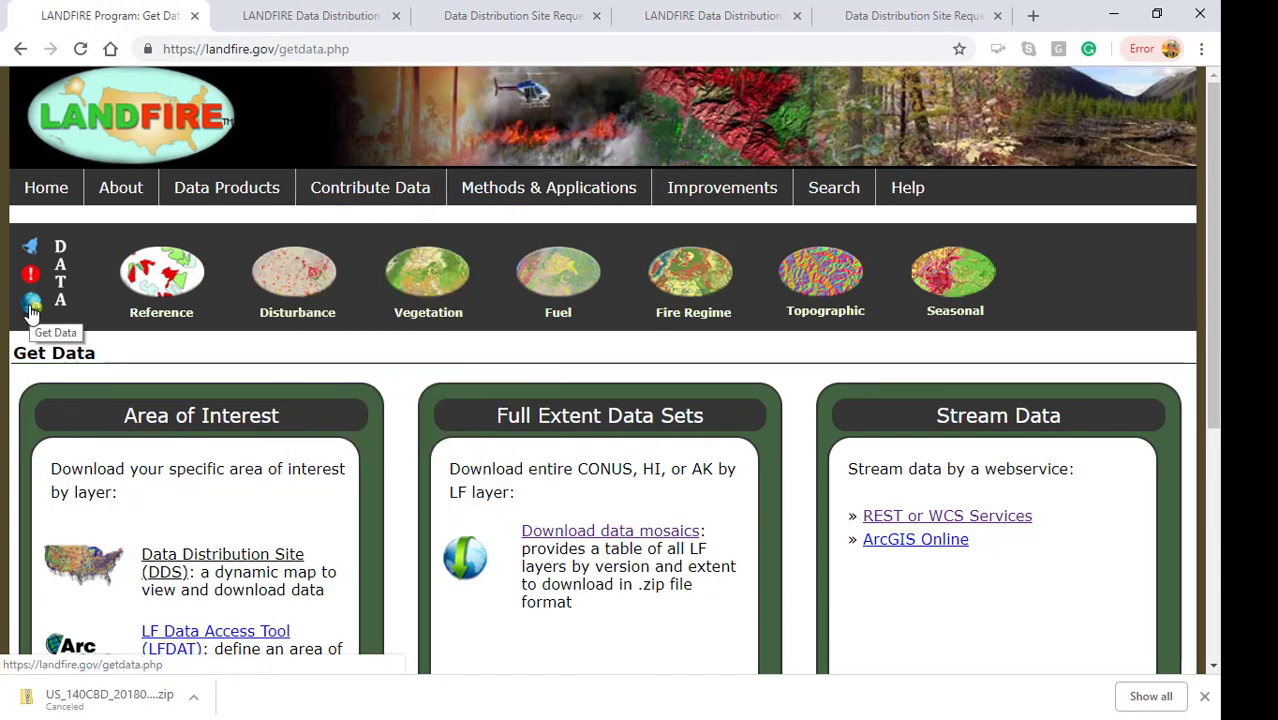
left_click(575, 538)
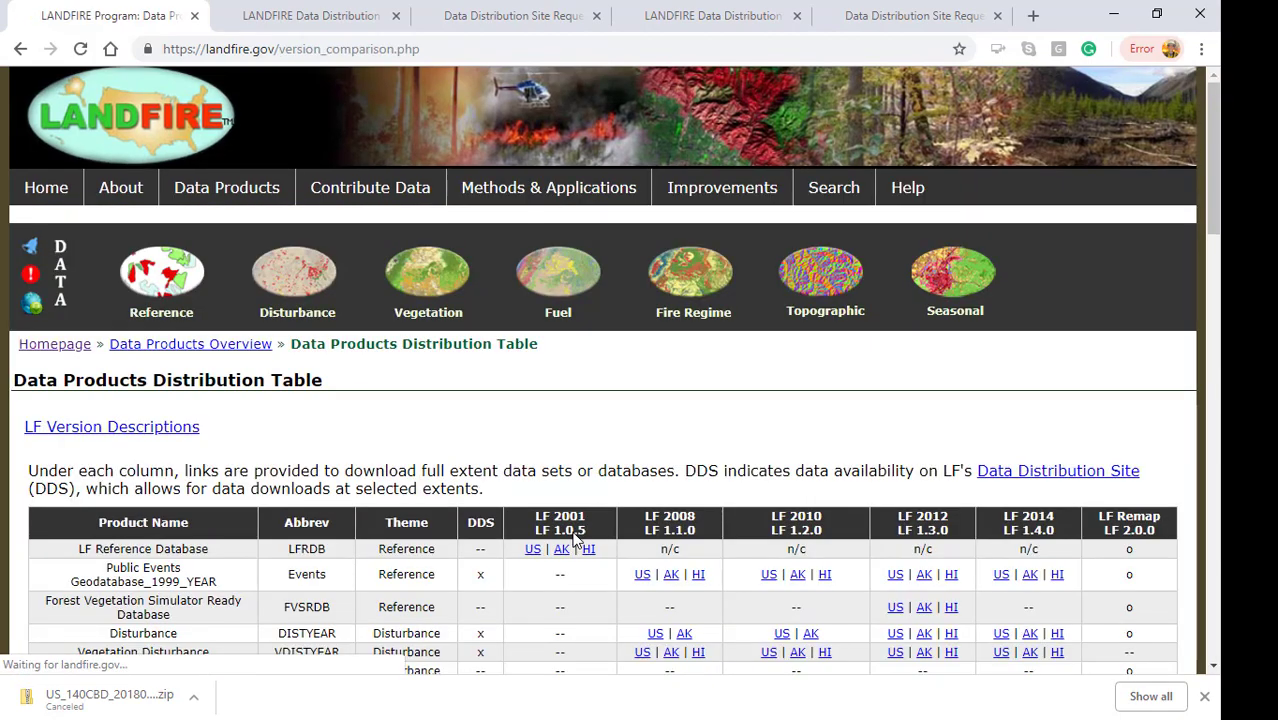
scroll(757, 460, "down", 3)
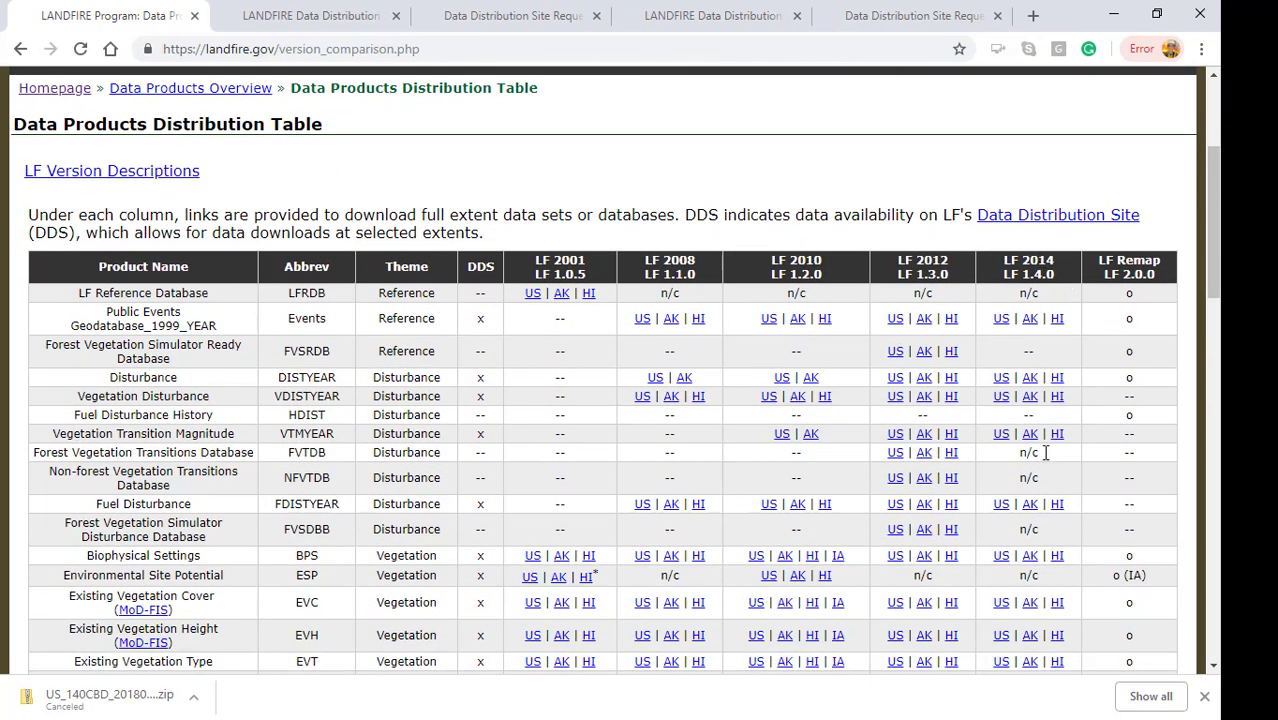
scroll(1045, 452, "down", 3)
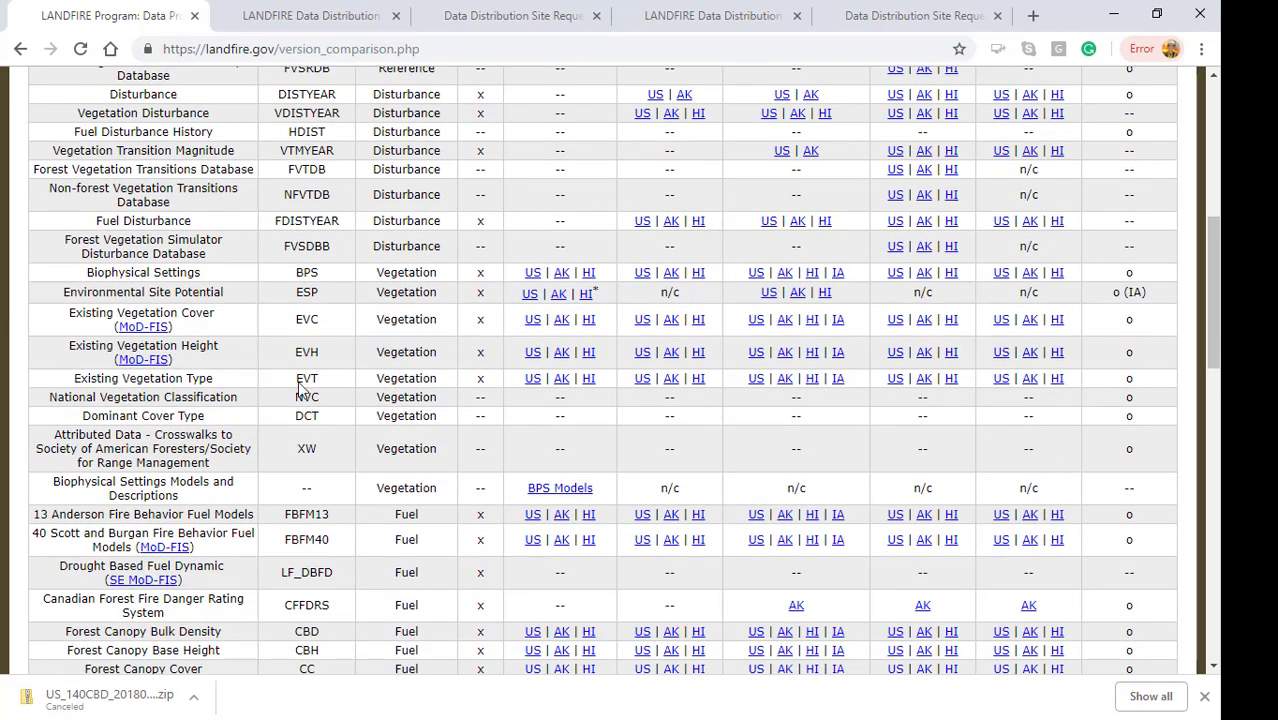
Step: Start downloading the full-extent US mosaic of Existing Vegetation Type for LF 2014, and cancel the download
right_click(1007, 387)
left_click(1002, 379)
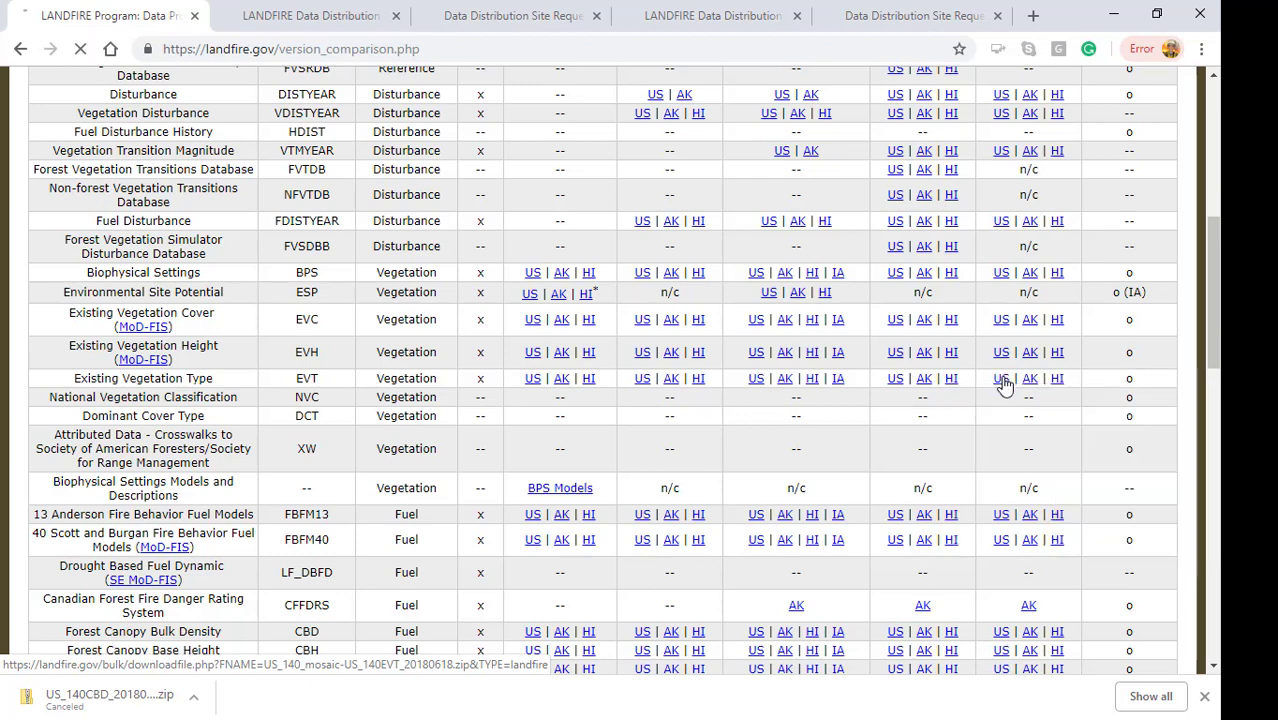
left_click(194, 699)
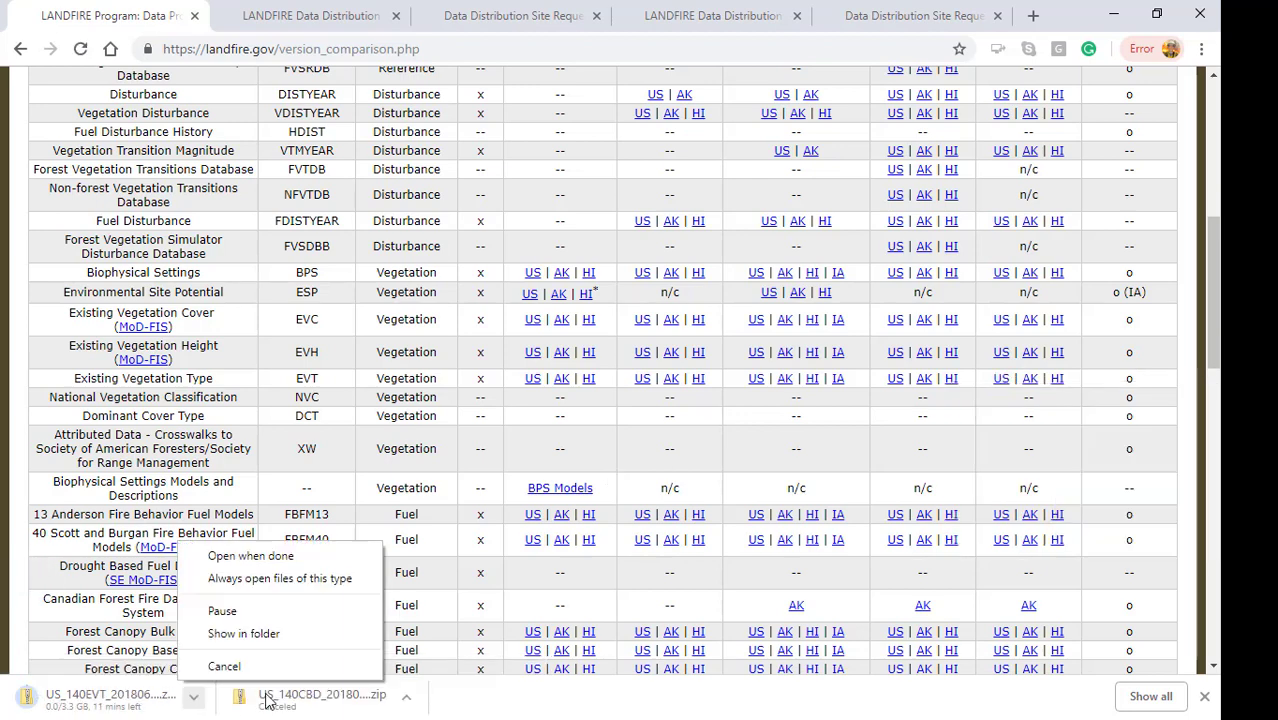
left_click(221, 667)
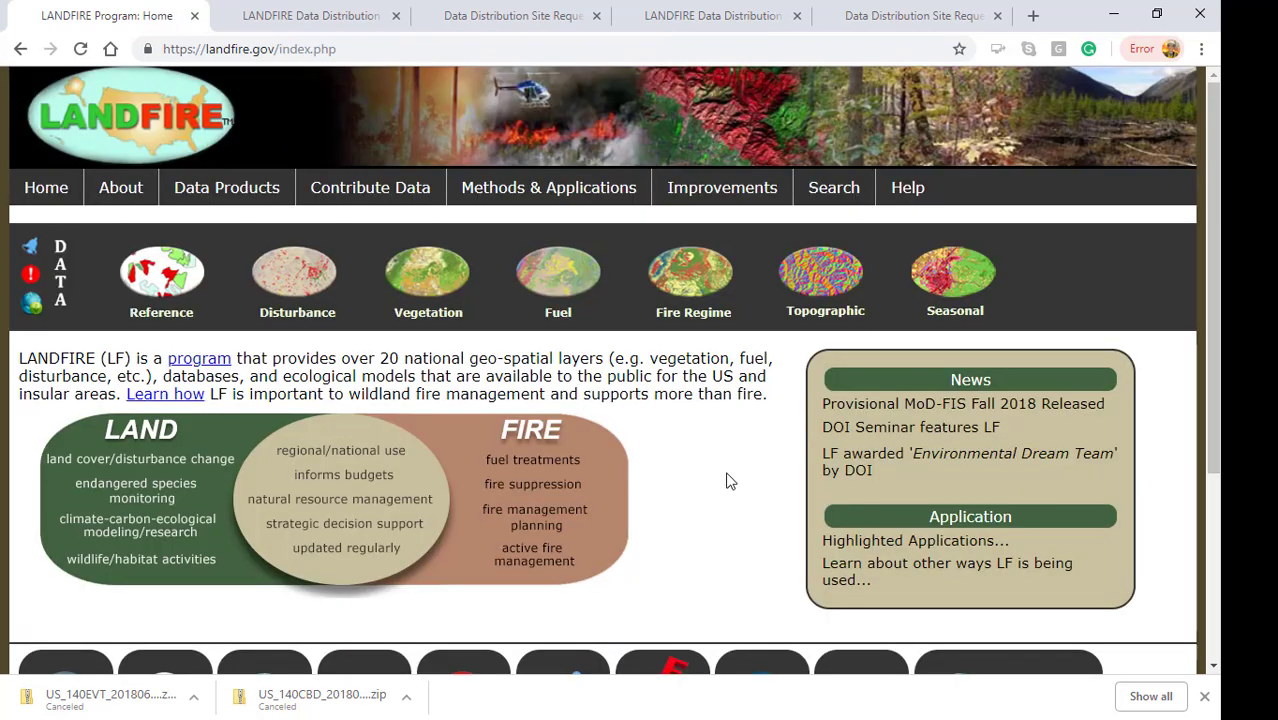